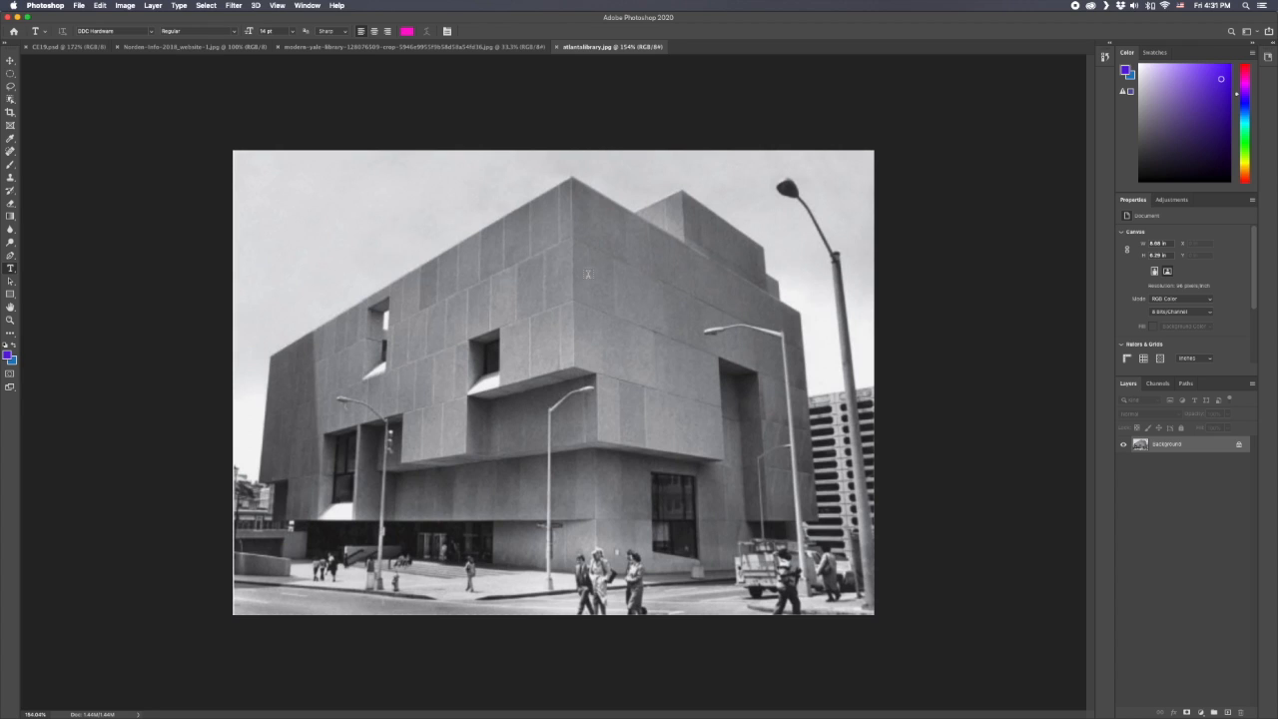
Add the text LIBRARY on the building's right-hand facade and set its colour to black
{"action": "left_click", "coordinate": [588, 275]}
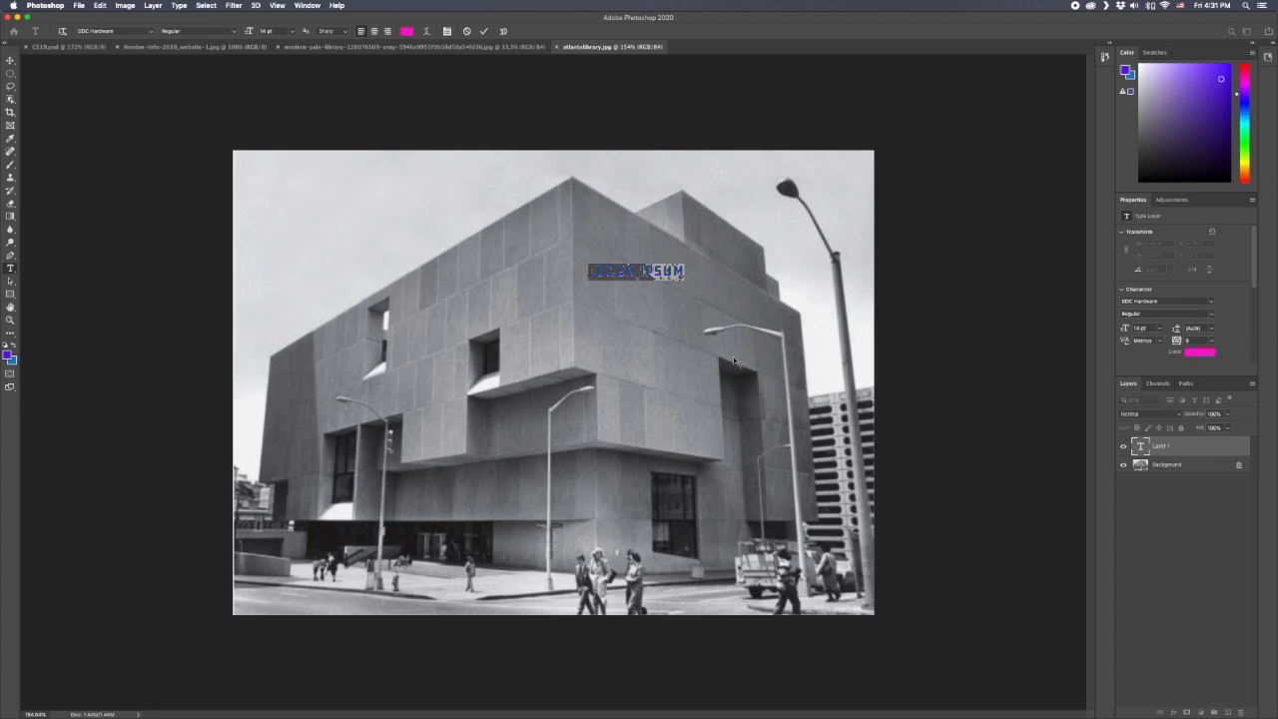
{"action": "type", "text": "LIBRARY"}
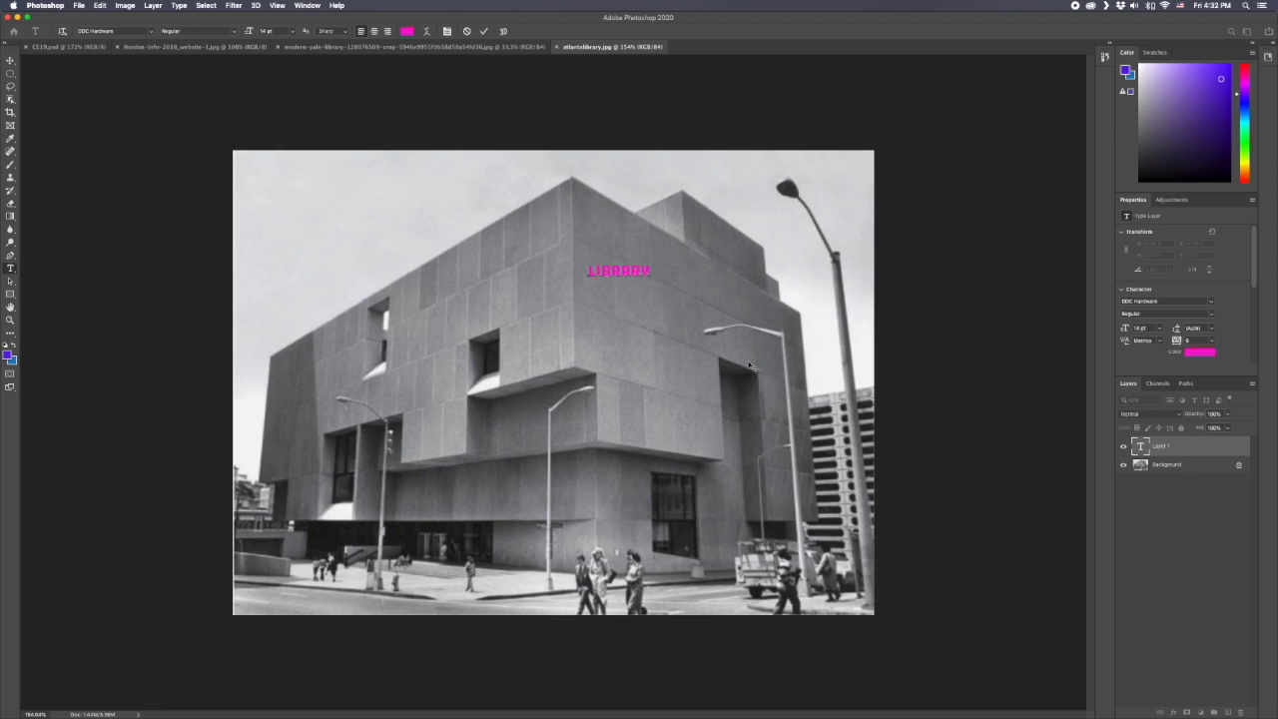
{"action": "double_click", "coordinate": [611, 264]}
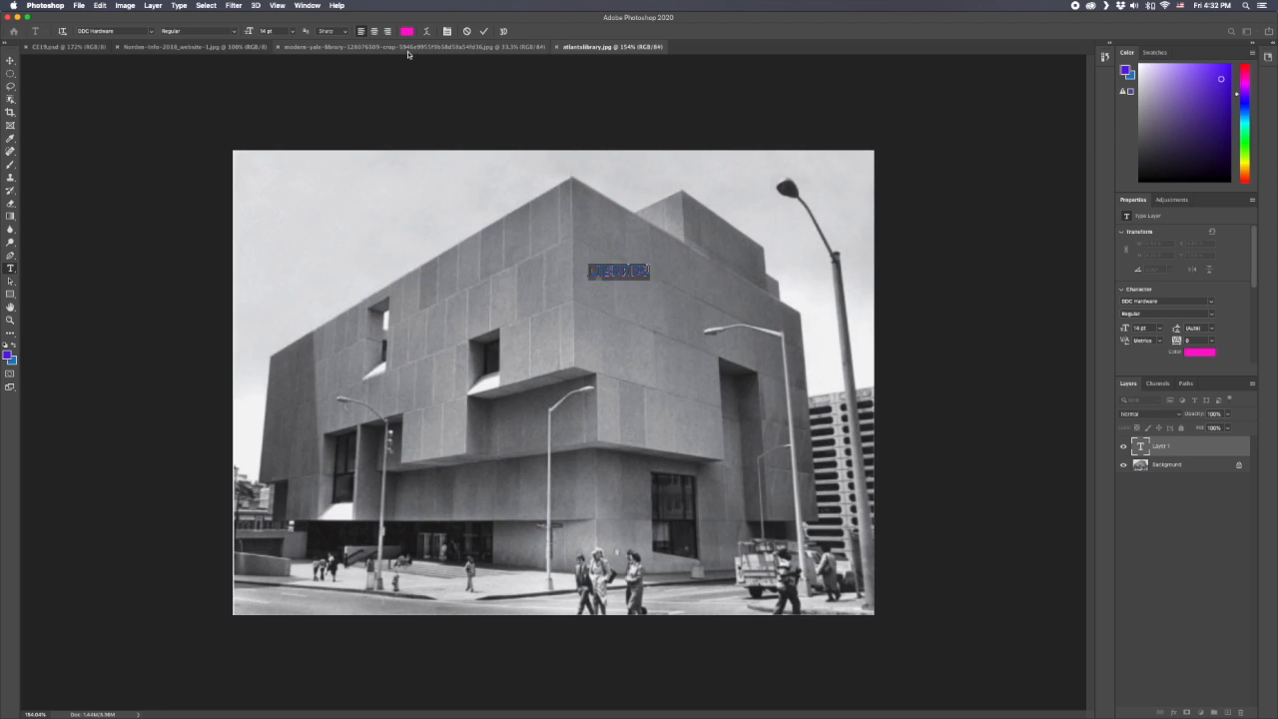
{"action": "left_click", "coordinate": [406, 31]}
{"action": "type", "text": "000000"}
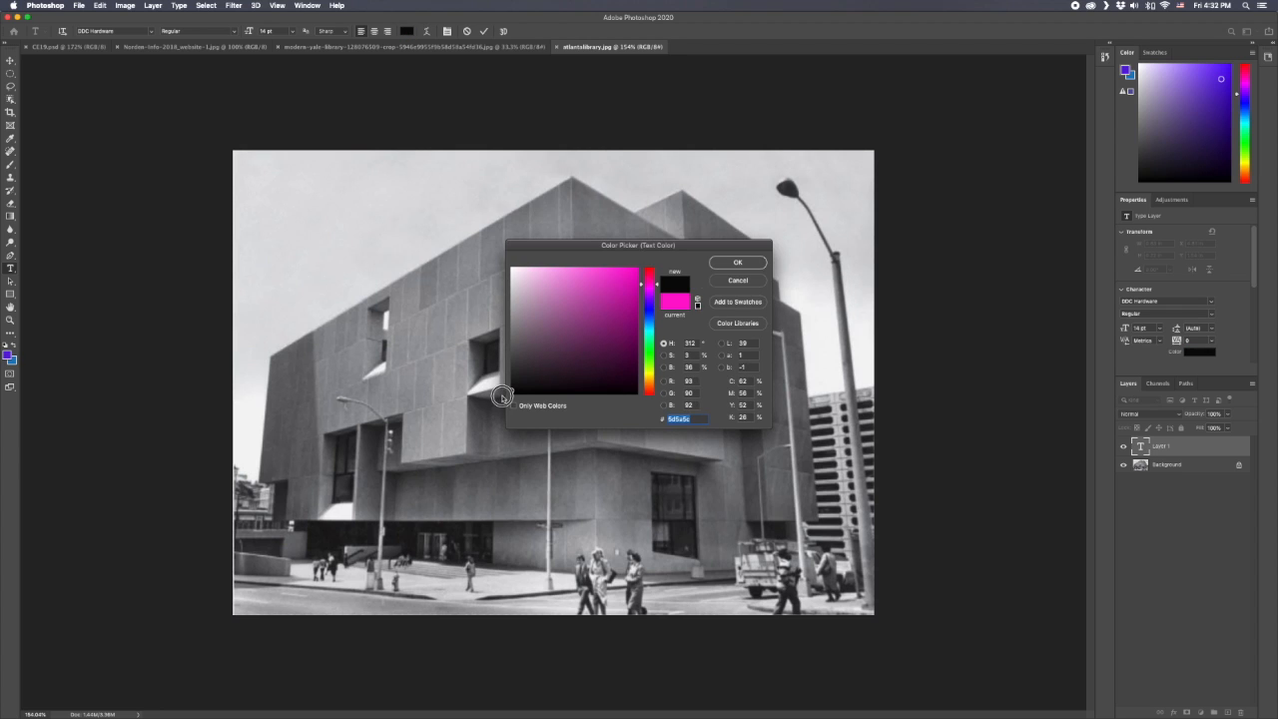
{"action": "left_click", "coordinate": [719, 262]}
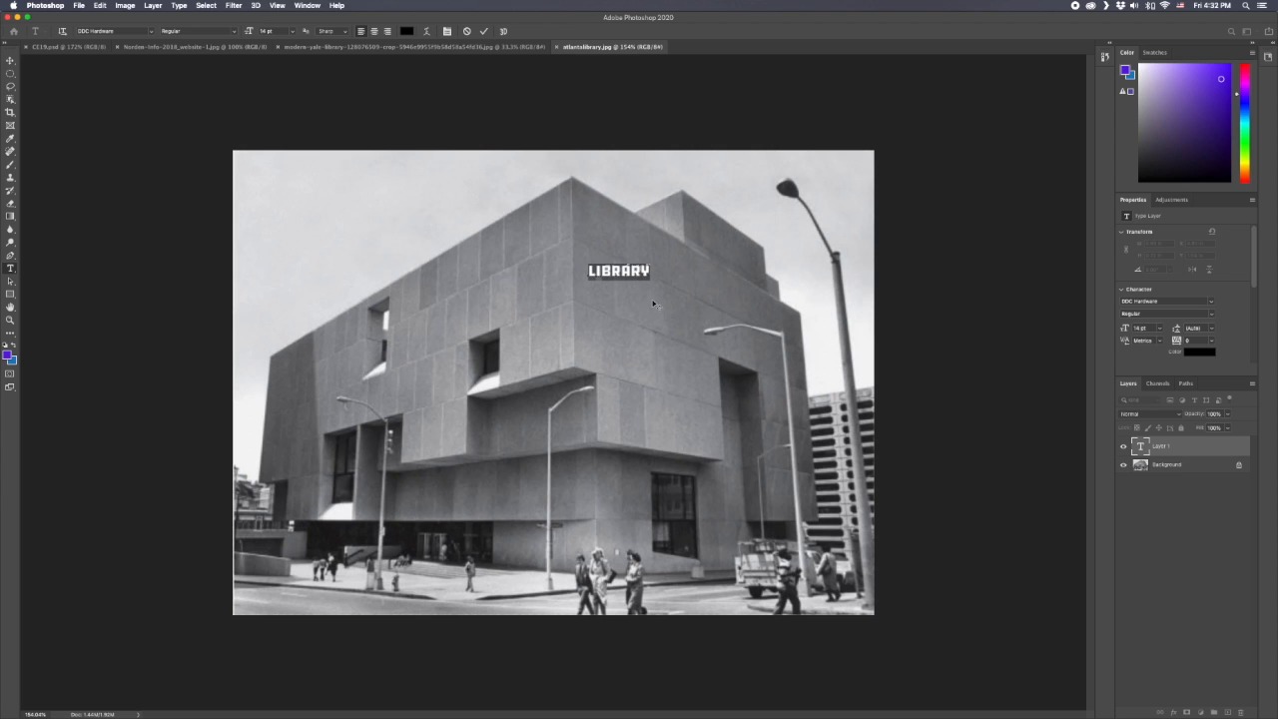
Enlarge the LIBRARY text to about 45 pt and place it along the upper part of the right-hand facade
{"action": "left_click", "coordinate": [629, 274]}
{"action": "key", "text": "super+equal"}
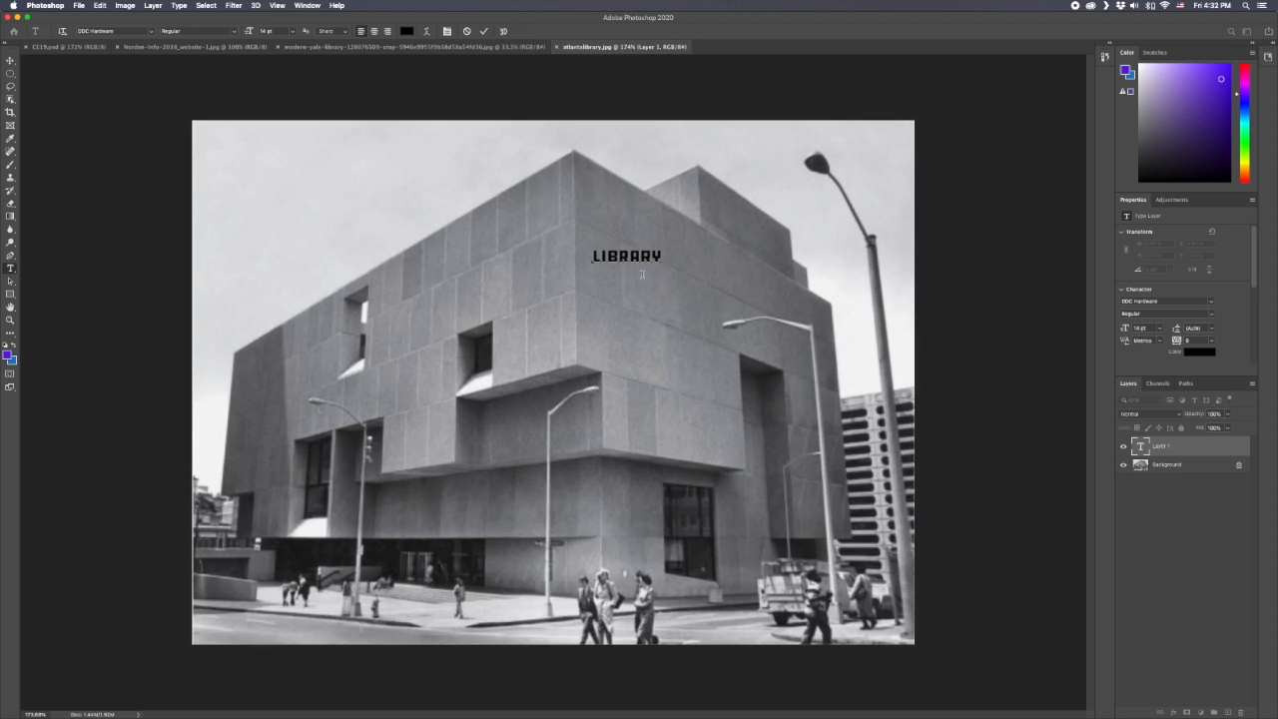
{"action": "left_click_drag", "start_coordinate": [703, 262], "coordinate": [647, 297]}
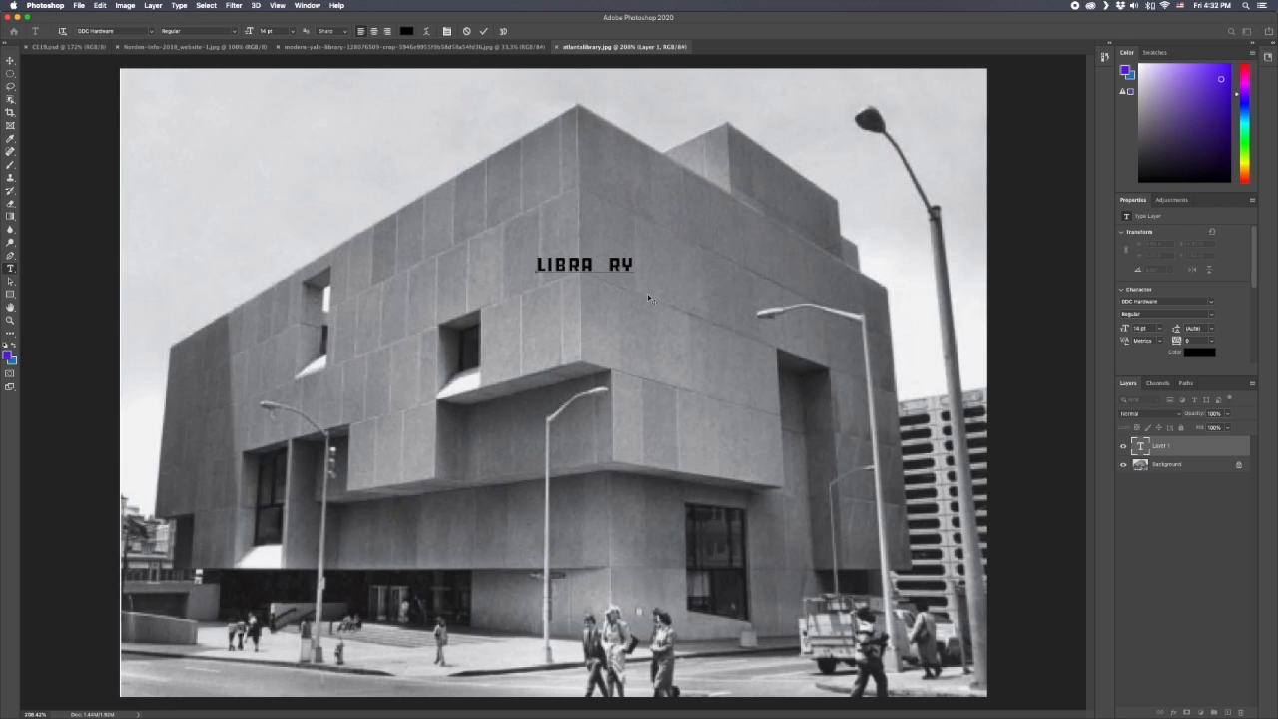
{"action": "key", "text": "BackSpace"}
{"action": "left_click", "coordinate": [10, 61]}
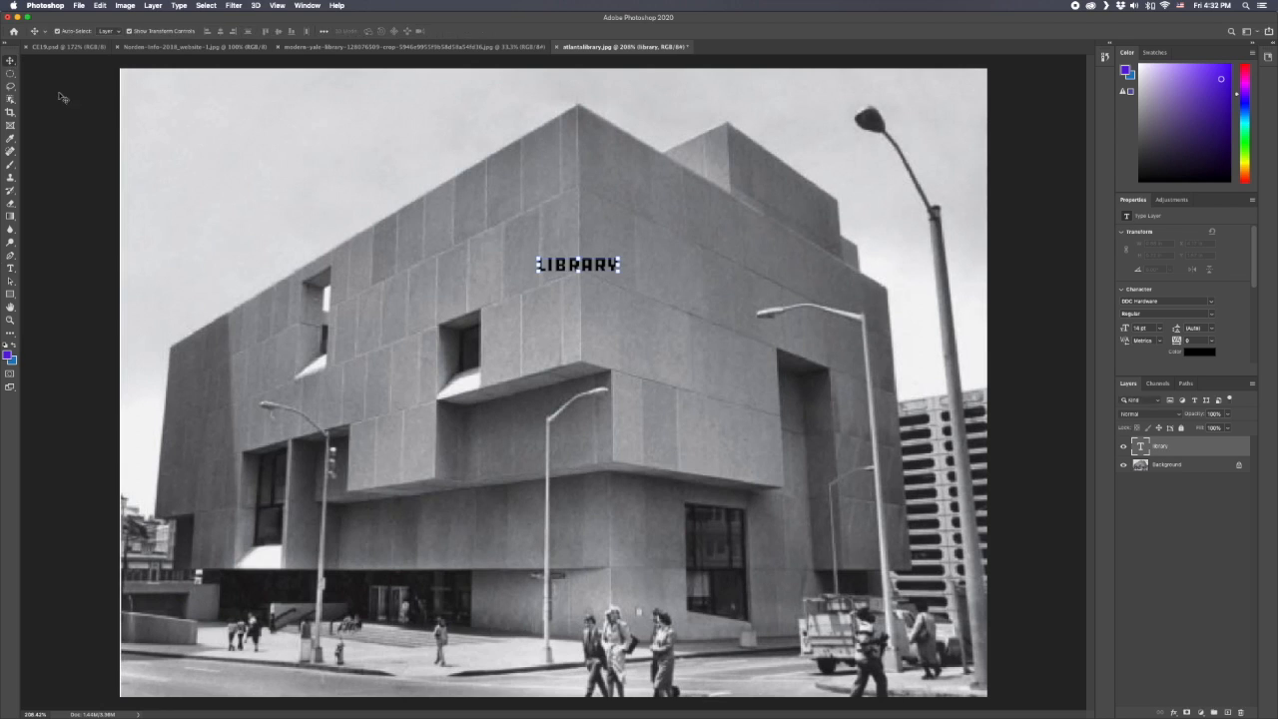
{"action": "left_click_drag", "start_coordinate": [597, 270], "coordinate": [860, 287]}
{"action": "left_click", "coordinate": [678, 187]}
{"action": "double_click", "coordinate": [805, 205]}
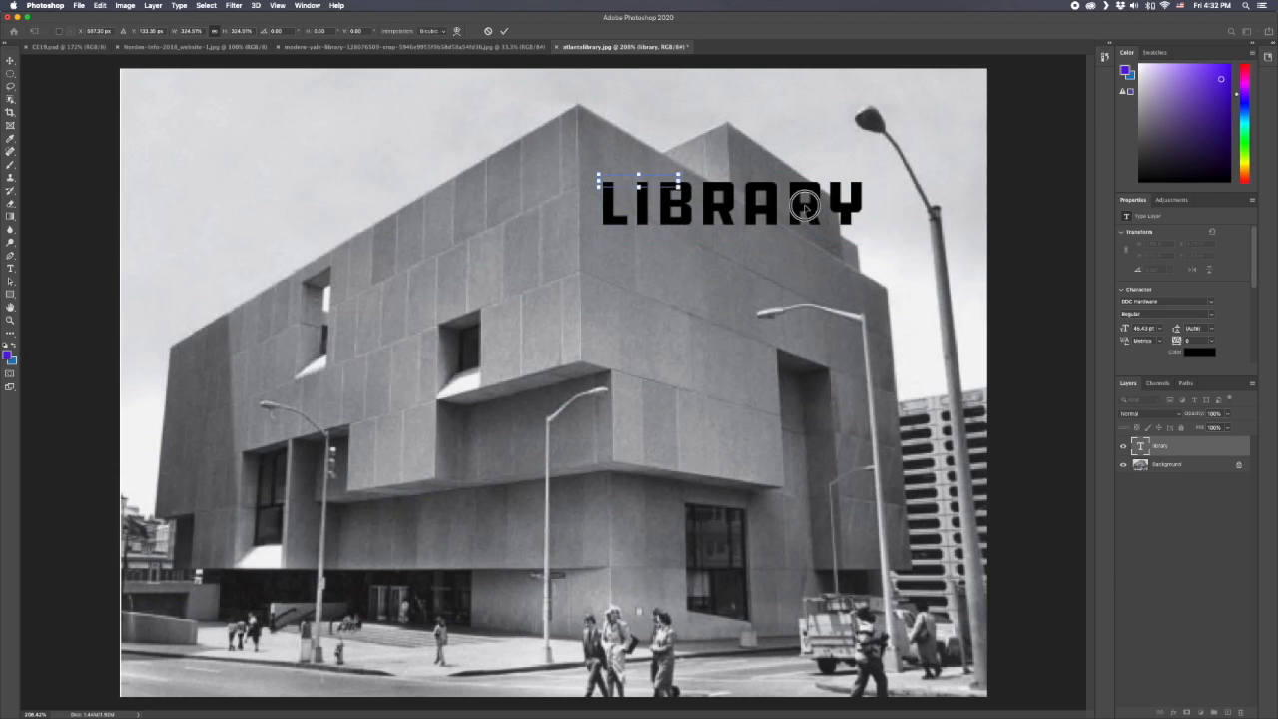
{"action": "mouse_move", "coordinate": [806, 214]}
{"action": "left_mouse_down"}
{"action": "mouse_move", "coordinate": [798, 226]}
{"action": "mouse_move", "coordinate": [799, 197]}
{"action": "left_mouse_up"}
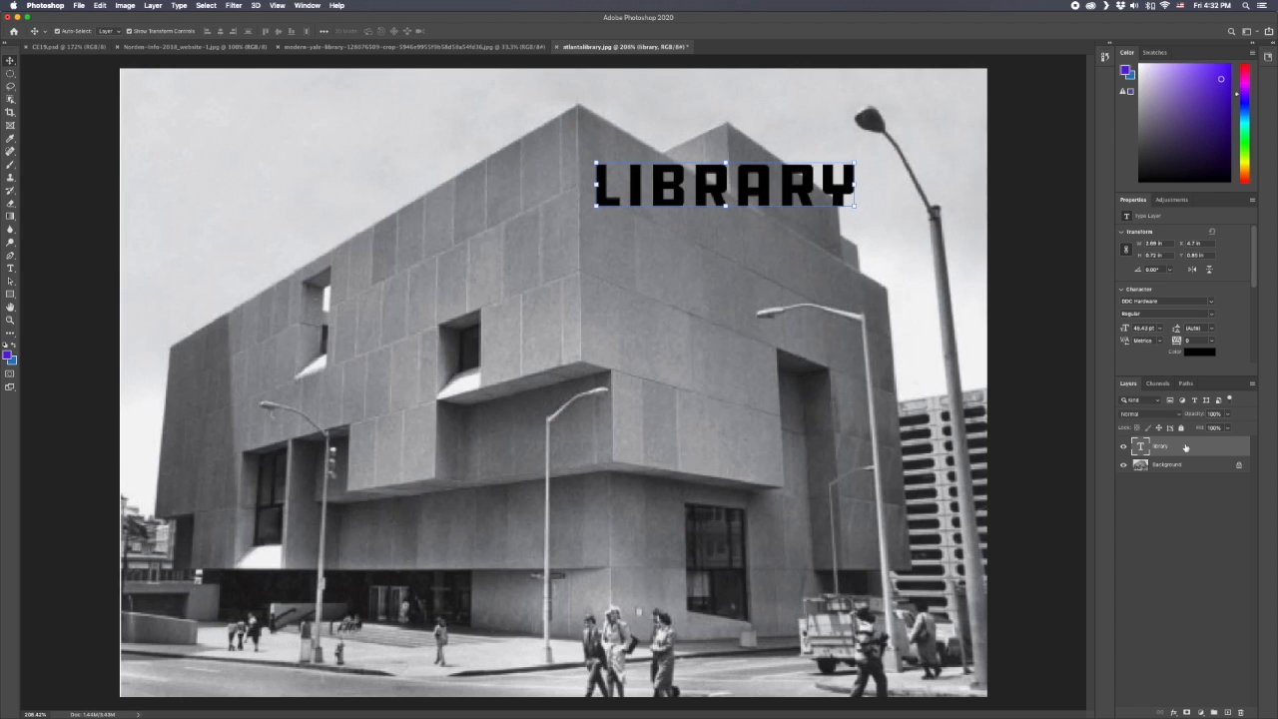
Duplicate the LIBRARY text layer, hide the original and rasterize the copy
{"action": "key", "text": "super+j"}
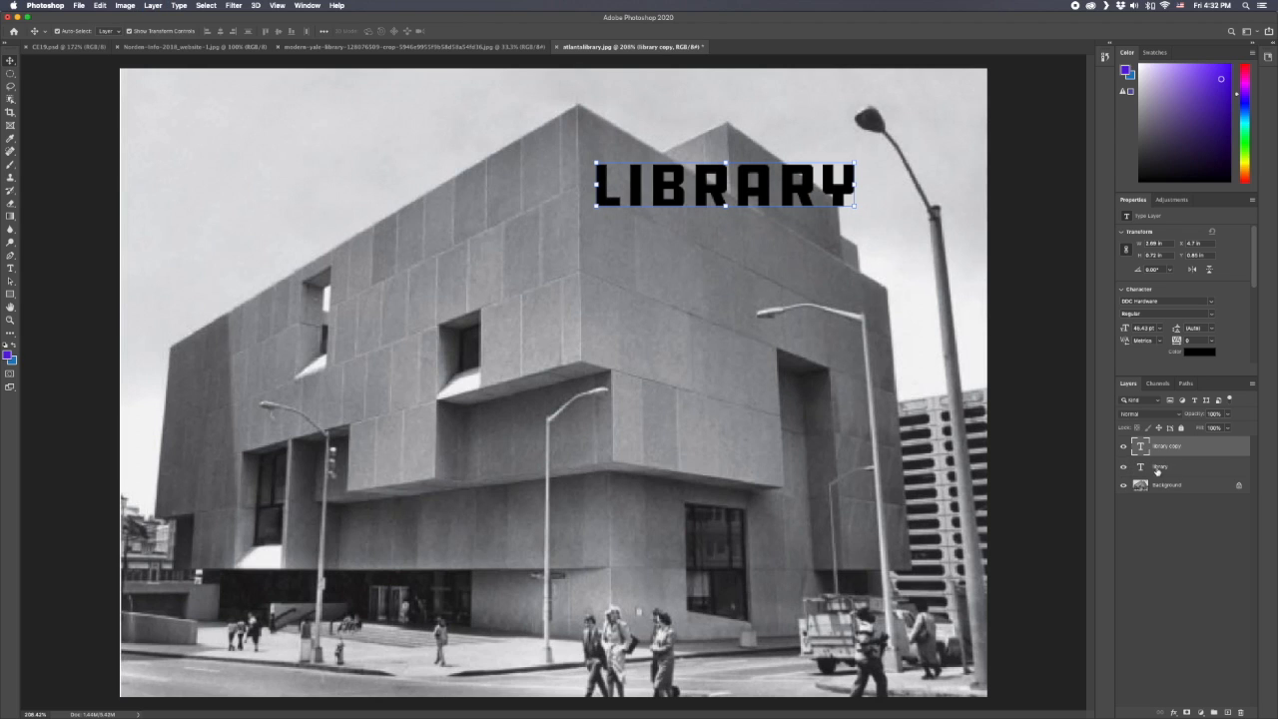
{"action": "left_click", "coordinate": [1124, 467]}
{"action": "right_click", "coordinate": [1199, 453]}
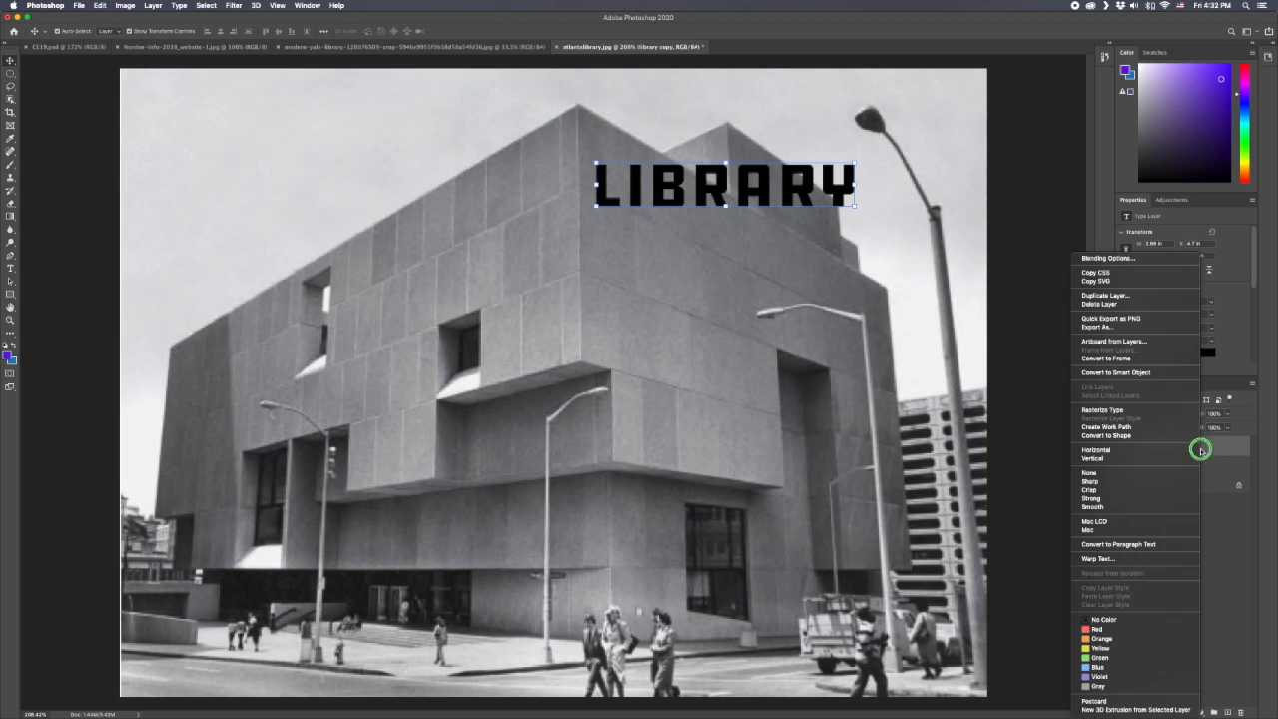
{"action": "left_click", "coordinate": [1124, 411]}
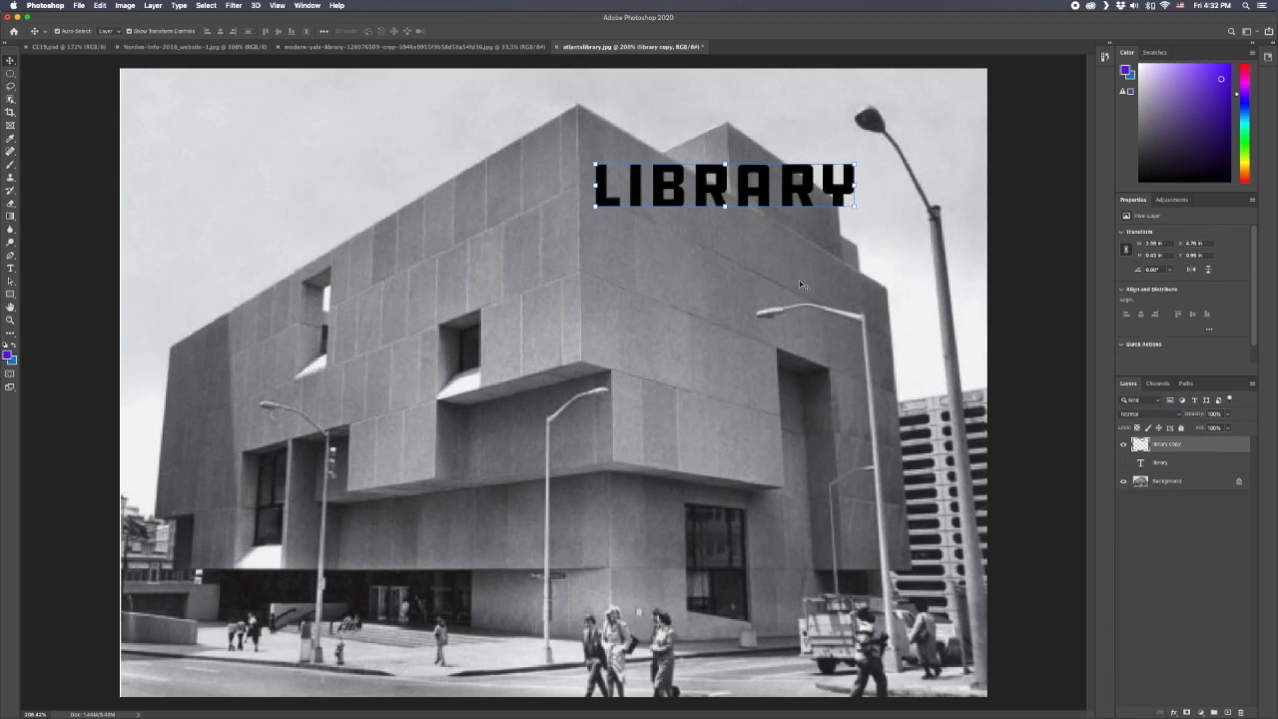
Apply a Perspective transform to the LIBRARY copy so its slant and taper follow the roofline of the right-hand facade
{"action": "left_click", "coordinate": [99, 5]}
{"action": "mouse_move", "coordinate": [150, 237]}
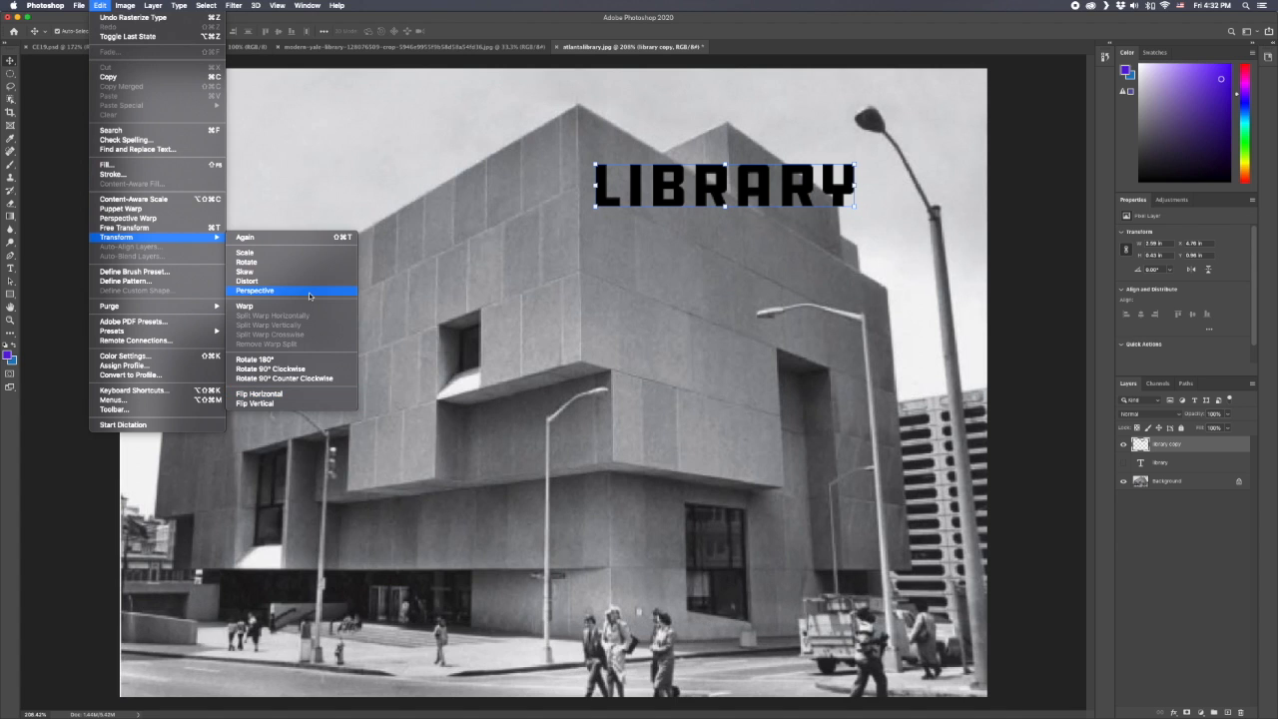
{"action": "left_click", "coordinate": [309, 291]}
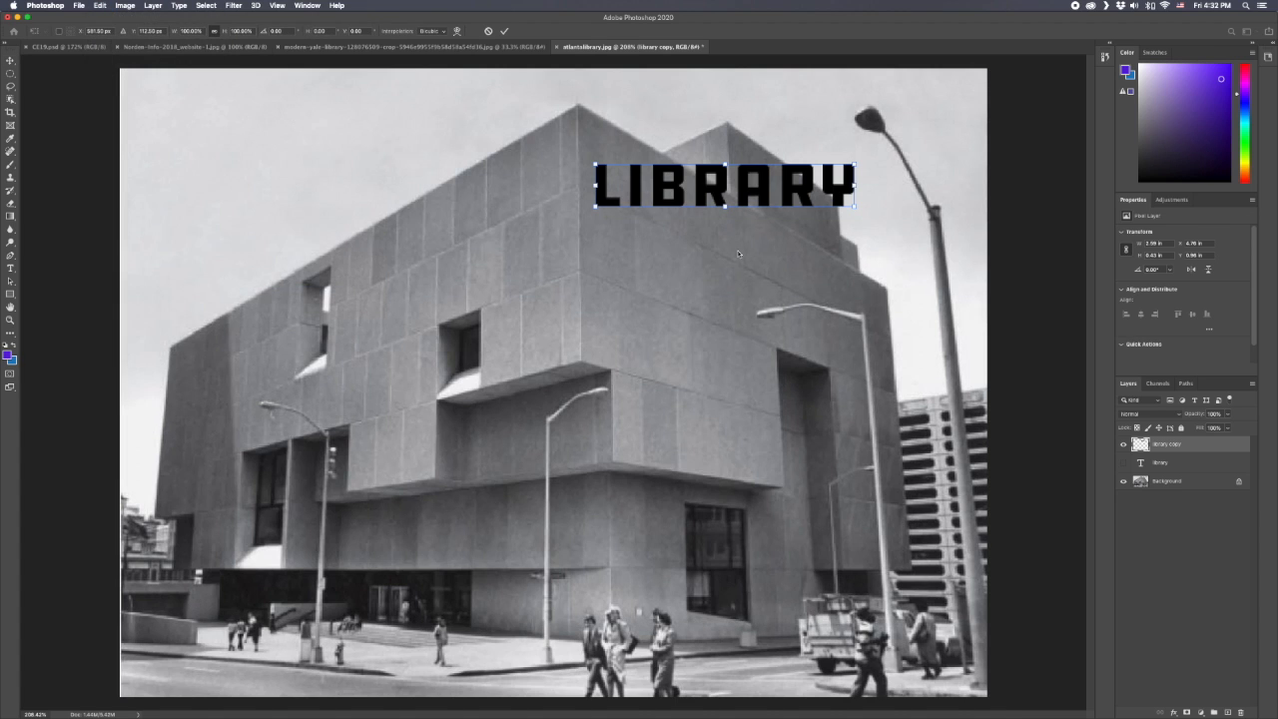
{"action": "left_click_drag", "start_coordinate": [859, 197], "coordinate": [831, 298]}
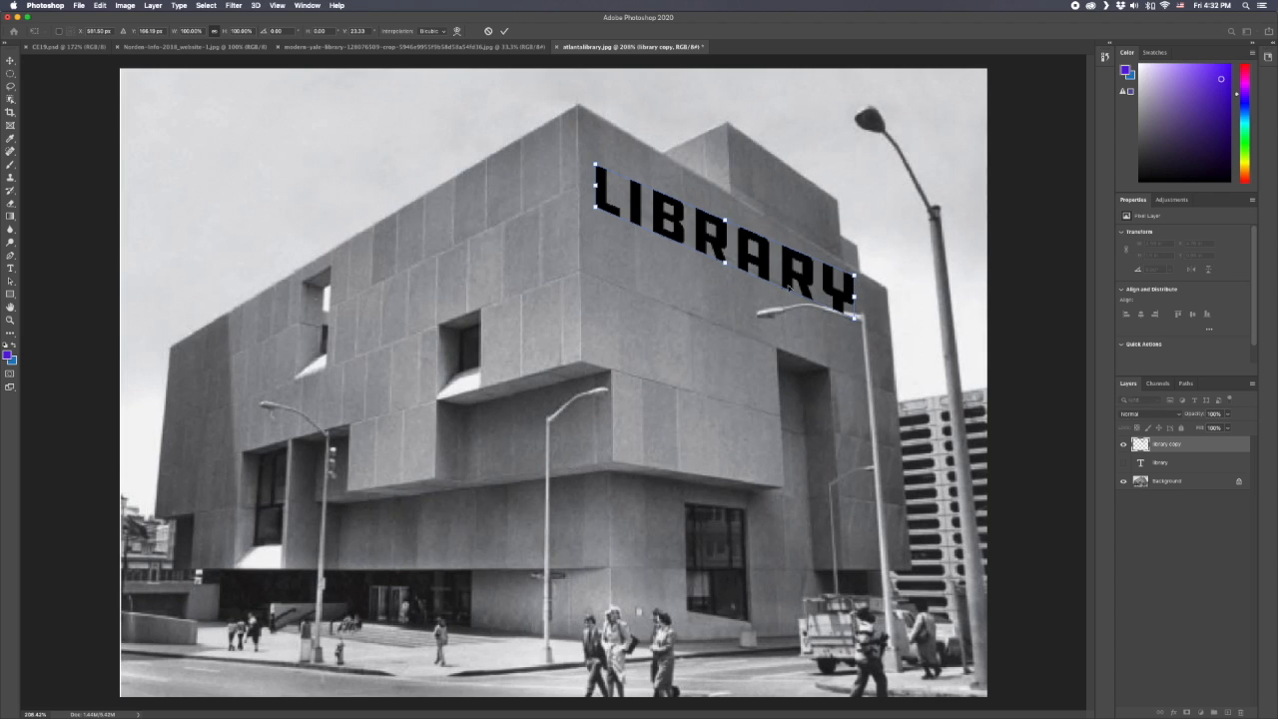
{"action": "mouse_move", "coordinate": [596, 196]}
{"action": "left_mouse_down"}
{"action": "mouse_move", "coordinate": [598, 142]}
{"action": "mouse_move", "coordinate": [595, 184]}
{"action": "left_mouse_up"}
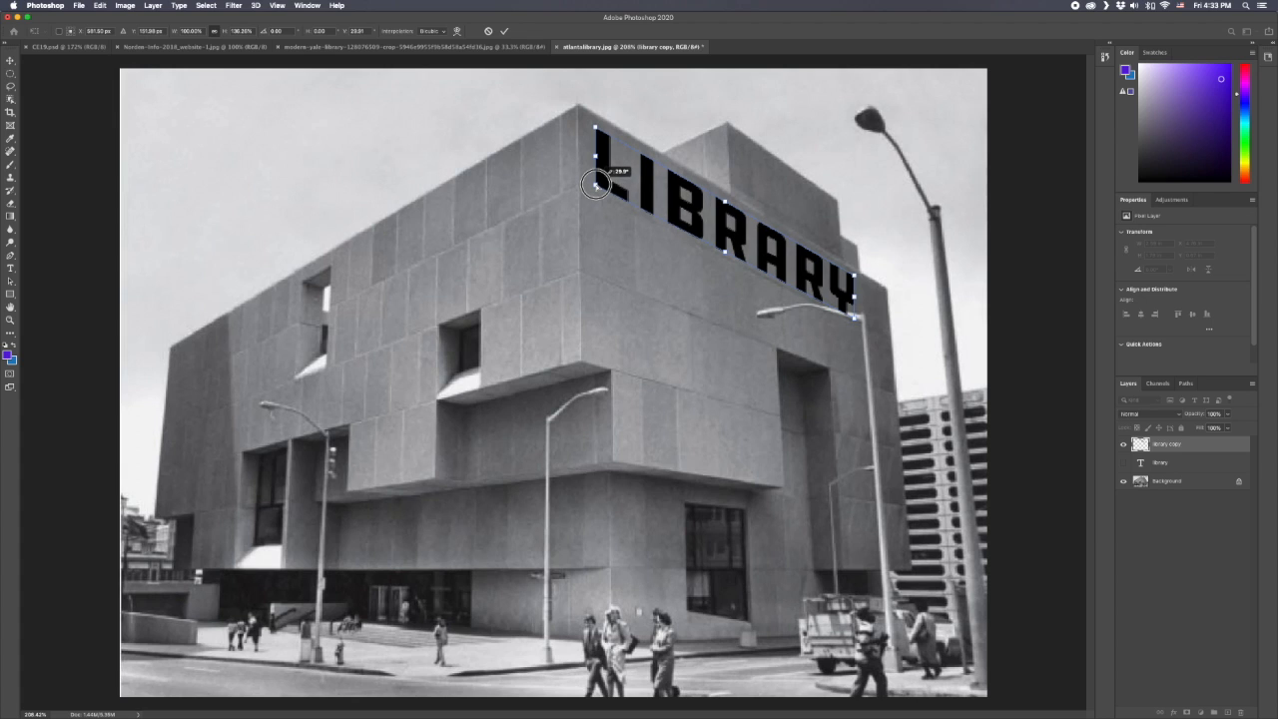
{"action": "left_click_drag", "start_coordinate": [595, 183], "coordinate": [594, 185]}
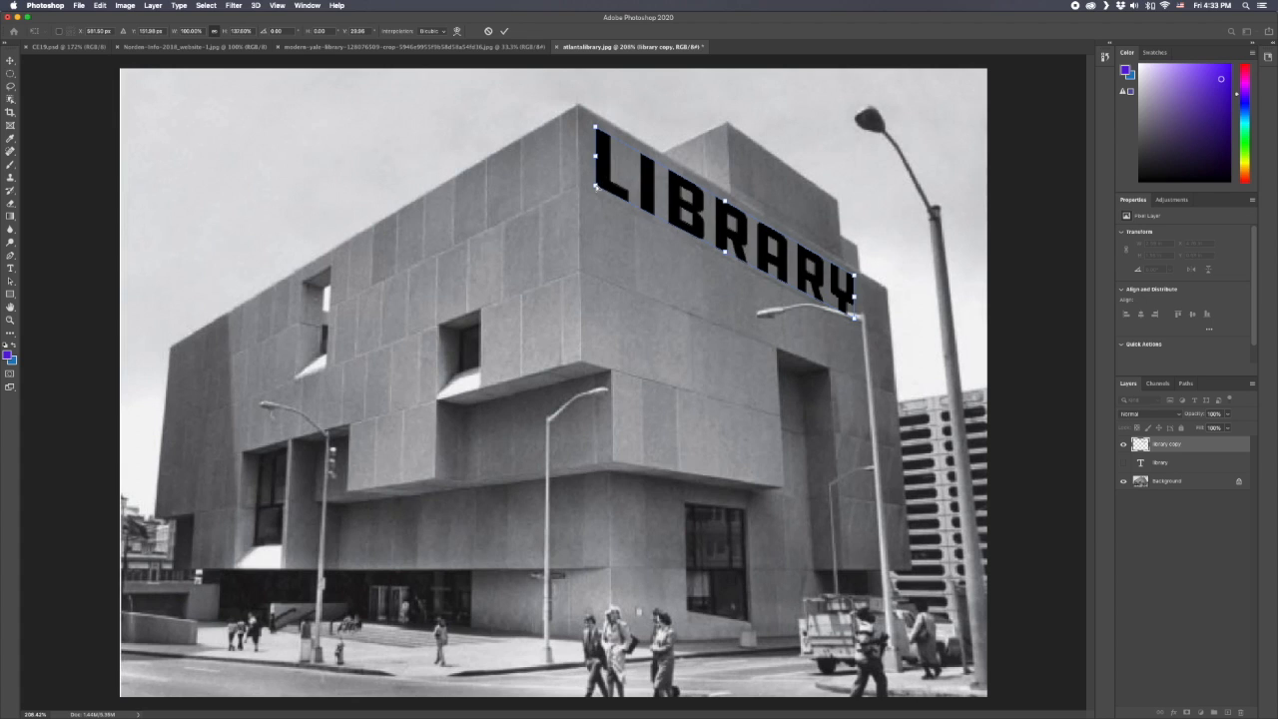
{"action": "left_click", "coordinate": [854, 318]}
{"action": "left_click_drag", "start_coordinate": [853, 317], "coordinate": [855, 318]}
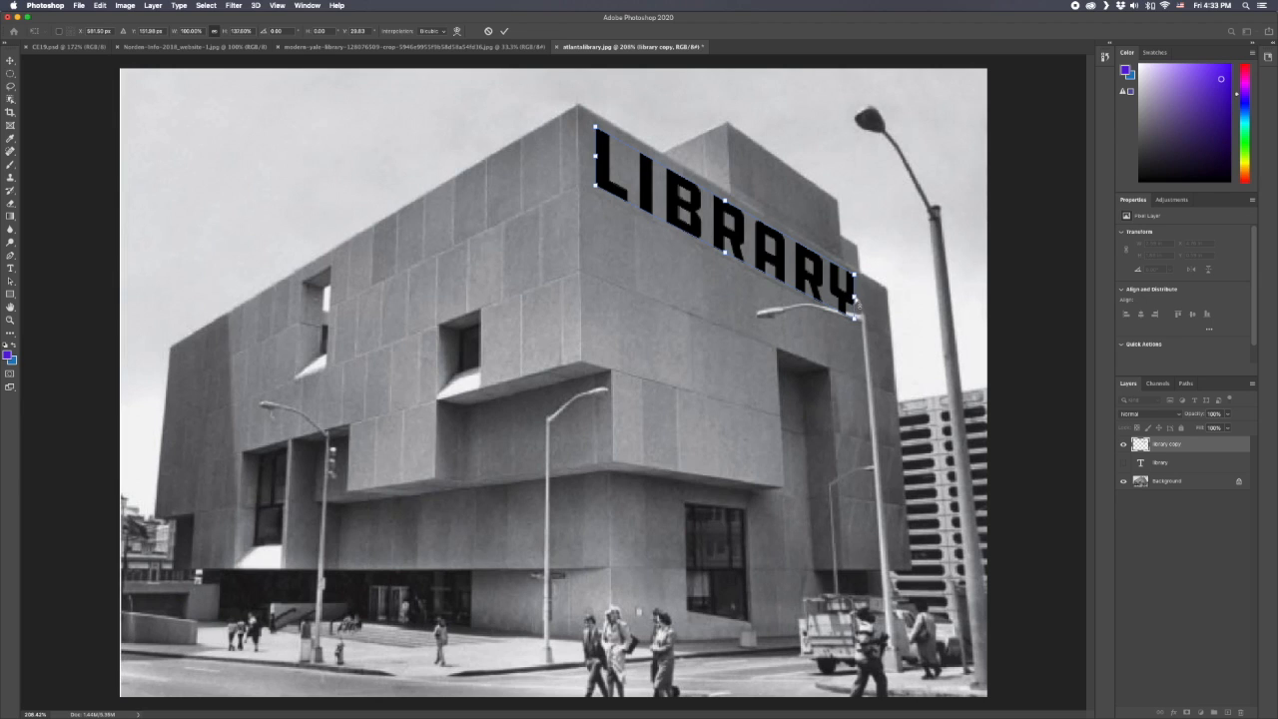
{"action": "mouse_move", "coordinate": [854, 297]}
{"action": "left_mouse_down"}
{"action": "mouse_move", "coordinate": [867, 293]}
{"action": "mouse_move", "coordinate": [856, 317]}
{"action": "left_mouse_up"}
{"action": "key", "text": "Return"}
Add a layer mask to the LIBRARY copy and brush black where the Y overlaps the streetlight arm
{"action": "key", "text": "ctrl+equal"}
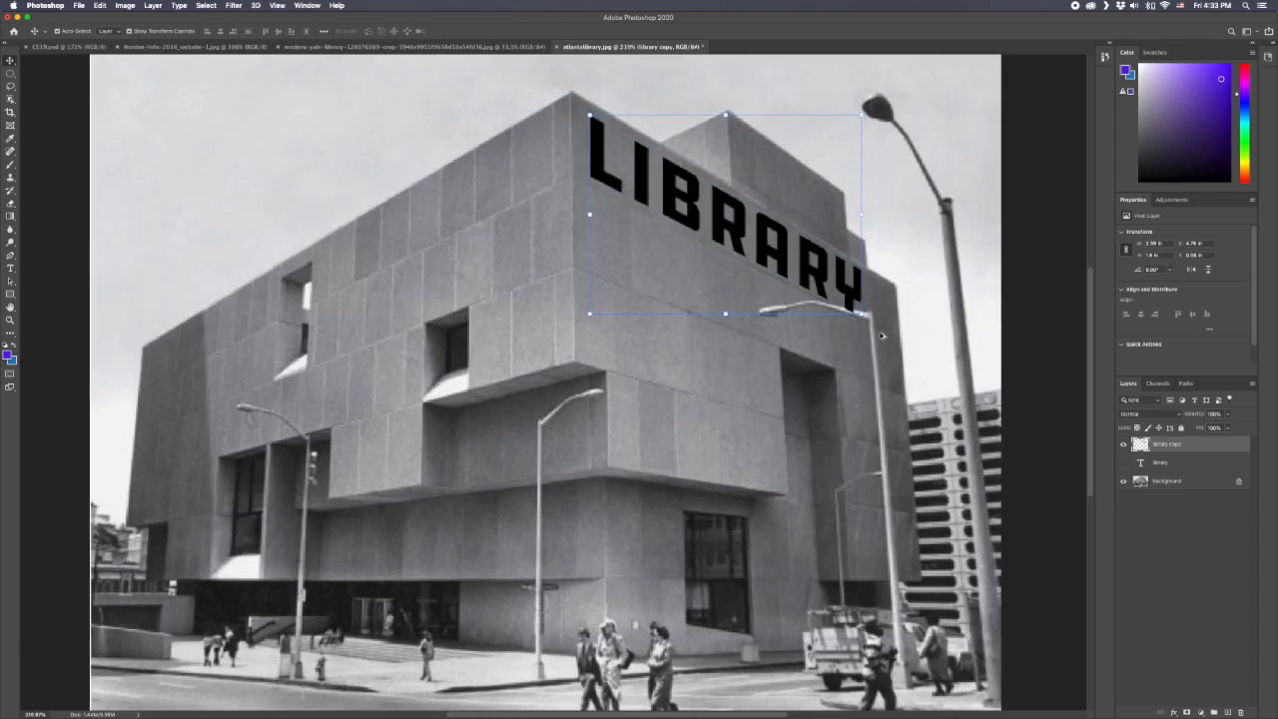
{"action": "scroll", "coordinate": [881, 335], "scroll_direction": "up", "scroll_amount": 10}
{"action": "scroll", "coordinate": [881, 332], "scroll_direction": "down", "scroll_amount": 3}
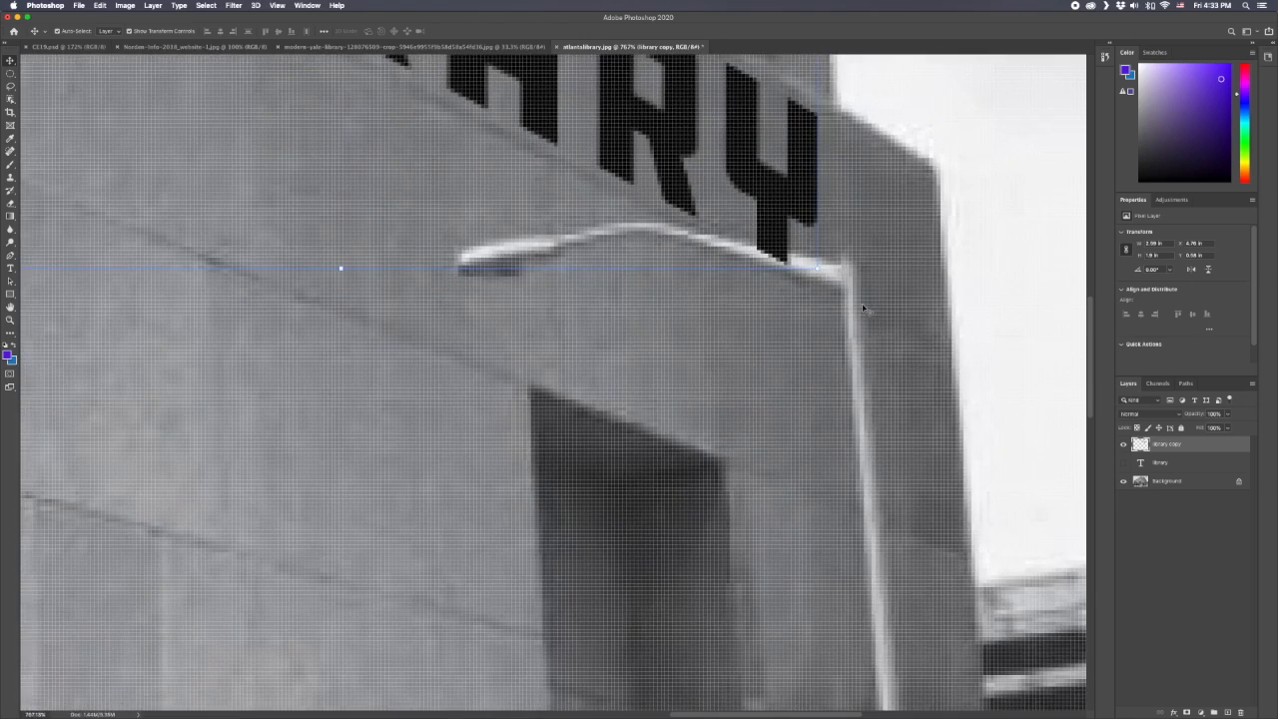
{"action": "scroll", "coordinate": [868, 334], "scroll_direction": "up", "scroll_amount": 4}
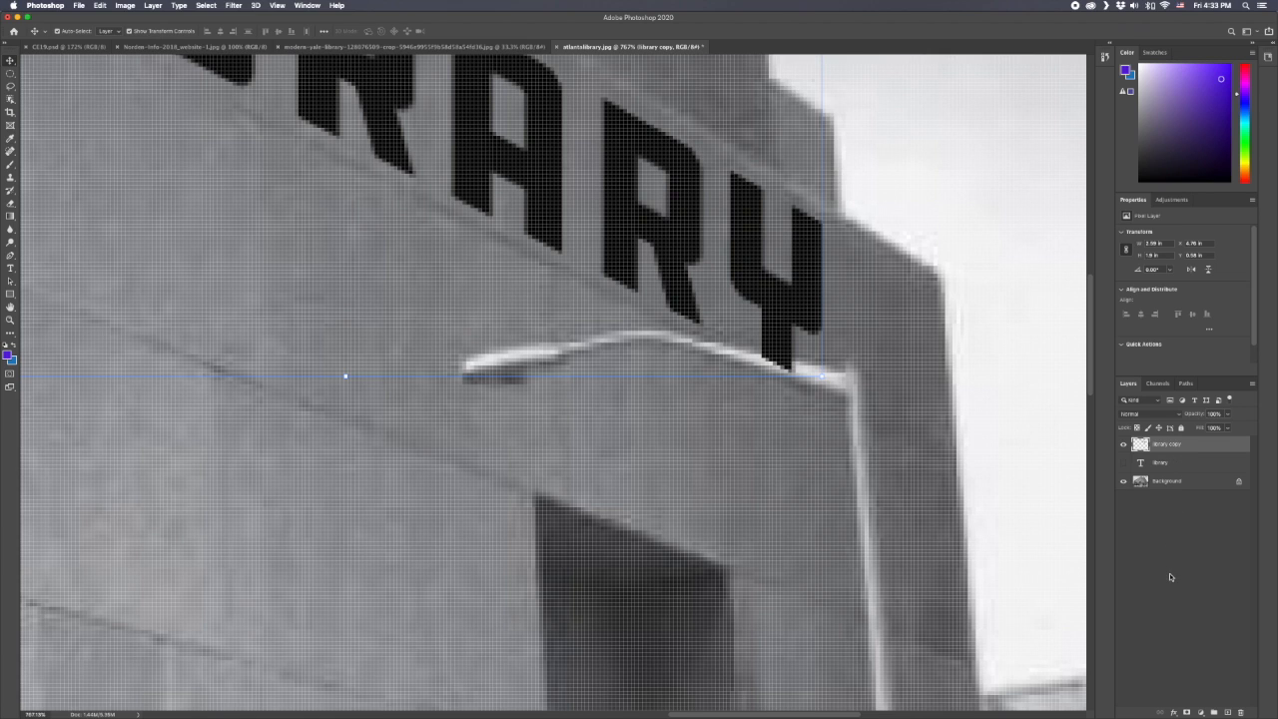
{"action": "left_click", "coordinate": [1187, 711]}
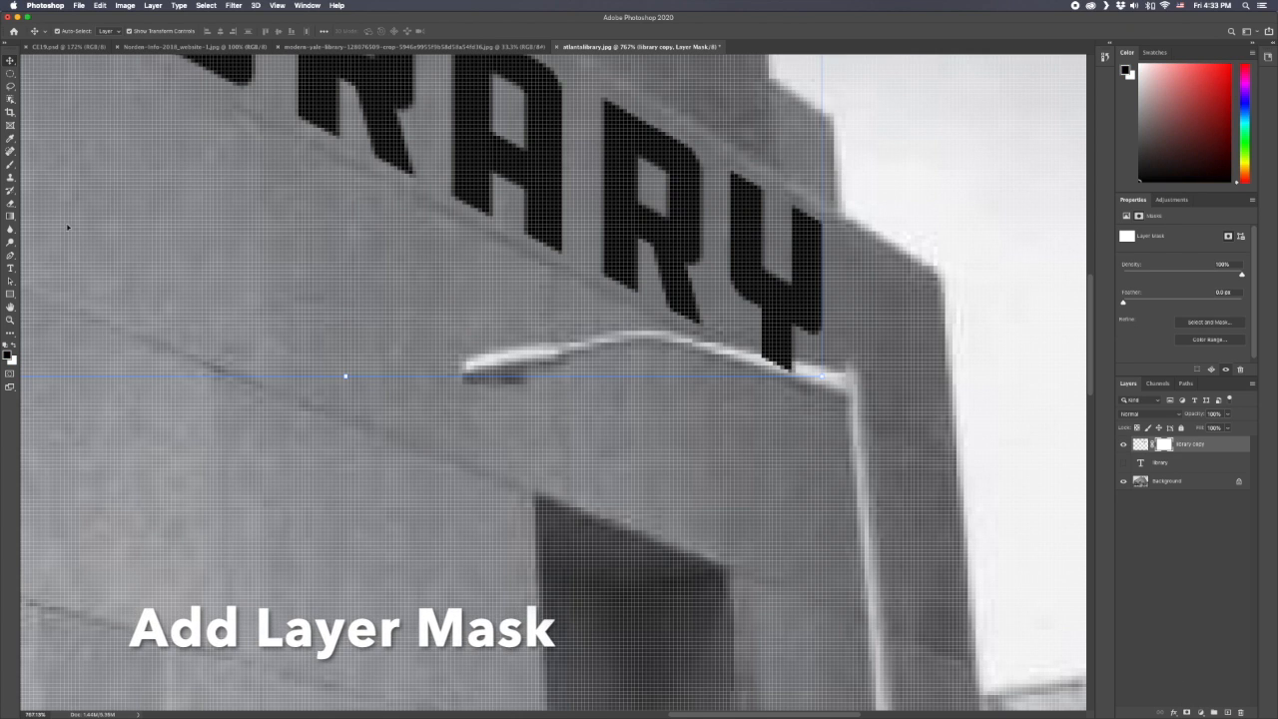
{"action": "left_click", "coordinate": [10, 166]}
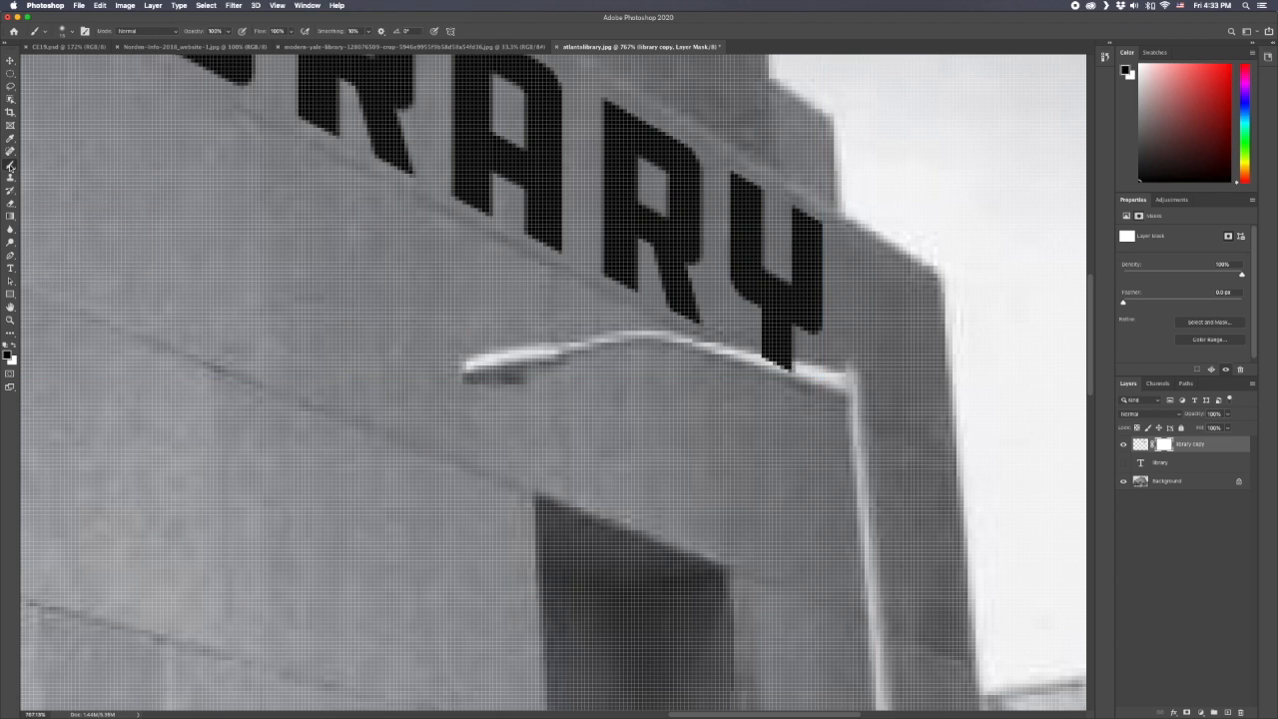
{"action": "key", "text": "x"}
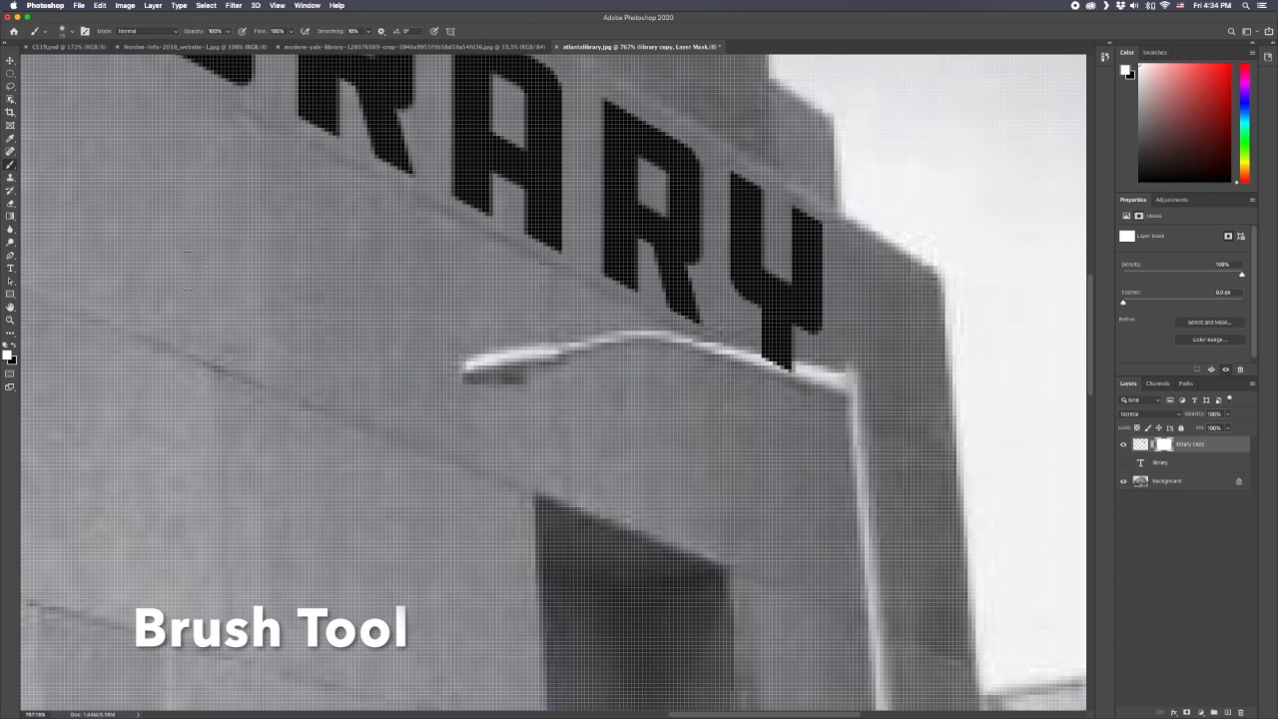
{"action": "key", "text": "x"}
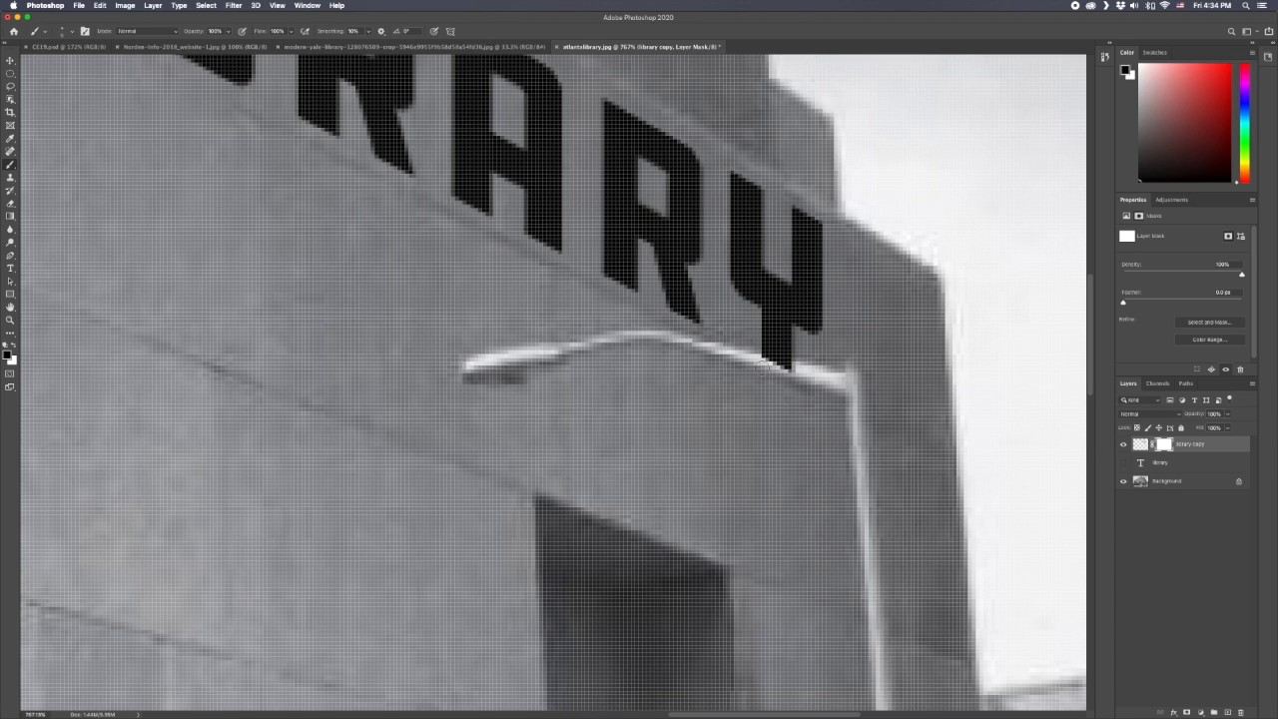
{"action": "mouse_move", "coordinate": [759, 362]}
{"action": "left_mouse_down"}
{"action": "mouse_move", "coordinate": [807, 371]}
{"action": "mouse_move", "coordinate": [765, 357]}
{"action": "mouse_move", "coordinate": [782, 367]}
{"action": "left_mouse_up"}
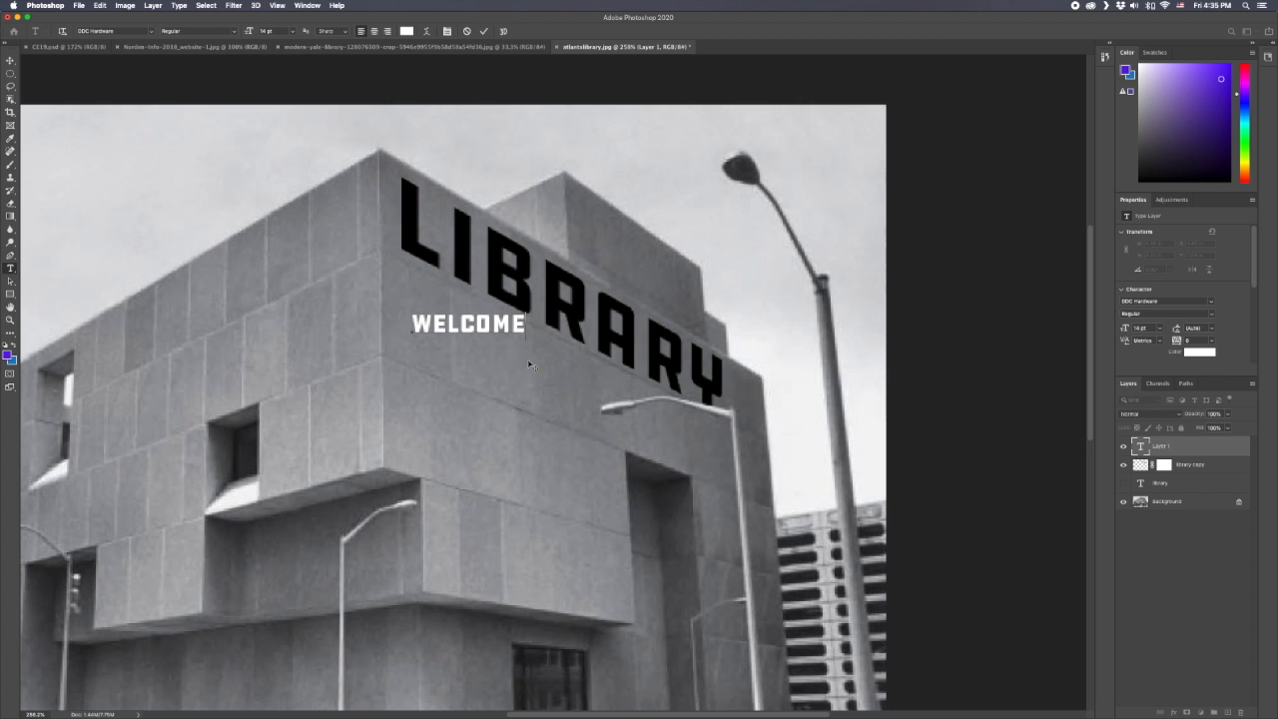
Set the colour of the WELCOME text to black and commit the text
{"action": "key", "text": "super+a"}
{"action": "left_click", "coordinate": [406, 31]}
{"action": "left_click", "coordinate": [421, 439]}
{"action": "key", "text": "Return"}
{"action": "key", "text": "super+Return"}
Enlarge the WELCOME text with Free Transform and position it beneath LIBRARY on the facade
{"action": "key", "text": "super+t"}
{"action": "left_click_drag", "start_coordinate": [470, 324], "coordinate": [534, 375]}
{"action": "left_click_drag", "start_coordinate": [591, 389], "coordinate": [830, 481]}
{"action": "left_click_drag", "start_coordinate": [812, 423], "coordinate": [718, 348]}
{"action": "key", "text": "Return"}
Duplicate the WELCOME text layer, rasterize the copy and hide the original
{"action": "right_click", "coordinate": [1206, 446]}
{"action": "left_click", "coordinate": [1206, 447]}
{"action": "key", "text": "super+j"}
{"action": "left_click", "coordinate": [1123, 462]}
Apply a Perspective transform to the WELCOME copy so it slants and tapers parallel to LIBRARY on the facade
{"action": "left_click", "coordinate": [100, 5]}
{"action": "mouse_move", "coordinate": [143, 237]}
{"action": "left_click", "coordinate": [263, 291]}
{"action": "left_click_drag", "start_coordinate": [732, 322], "coordinate": [732, 450]}
{"action": "left_click_drag", "start_coordinate": [389, 322], "coordinate": [396, 286]}
{"action": "left_click_drag", "start_coordinate": [387, 312], "coordinate": [385, 330]}
{"action": "left_click_drag", "start_coordinate": [469, 339], "coordinate": [479, 359]}
{"action": "left_click_drag", "start_coordinate": [744, 470], "coordinate": [744, 461]}
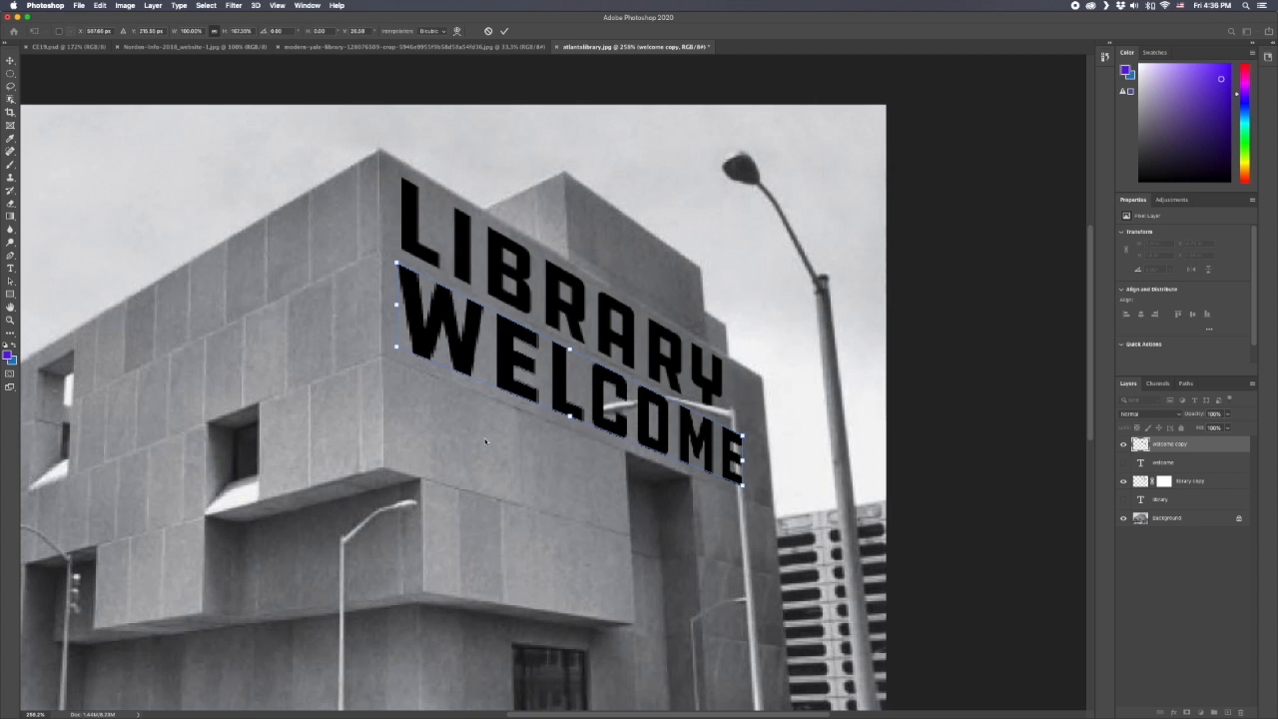
{"action": "key", "text": "Return"}
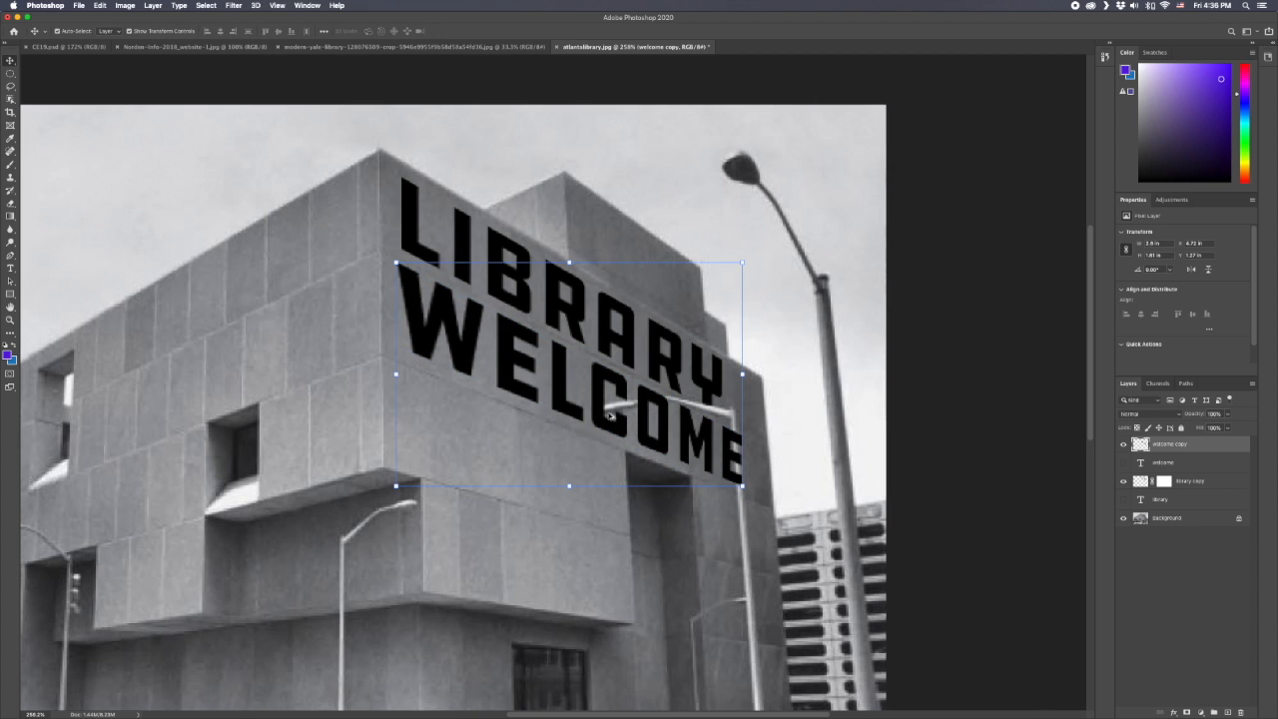
Add a layer mask to the WELCOME copy and brush black where the letter C covers the streetlight head
{"action": "scroll", "coordinate": [619, 424], "scroll_direction": "up", "scroll_amount": 6}
{"action": "scroll", "coordinate": [611, 419], "scroll_direction": "up", "scroll_amount": 3}
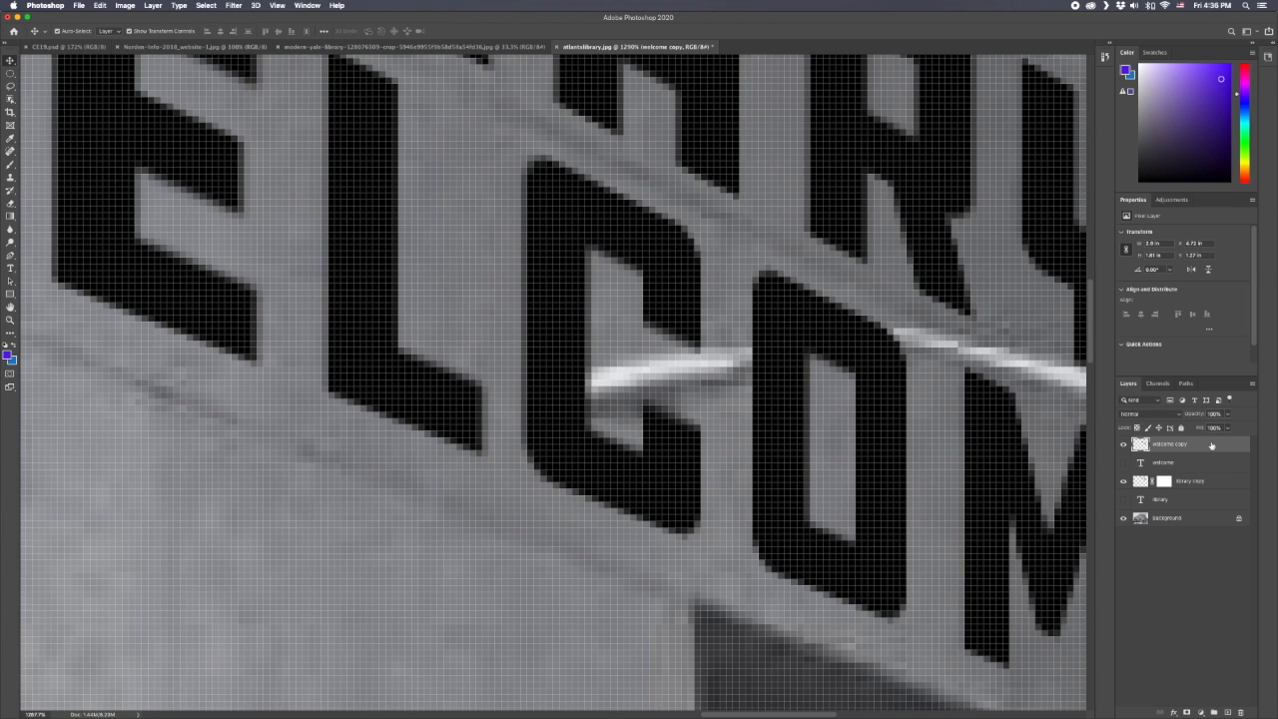
{"action": "left_click", "coordinate": [1186, 712]}
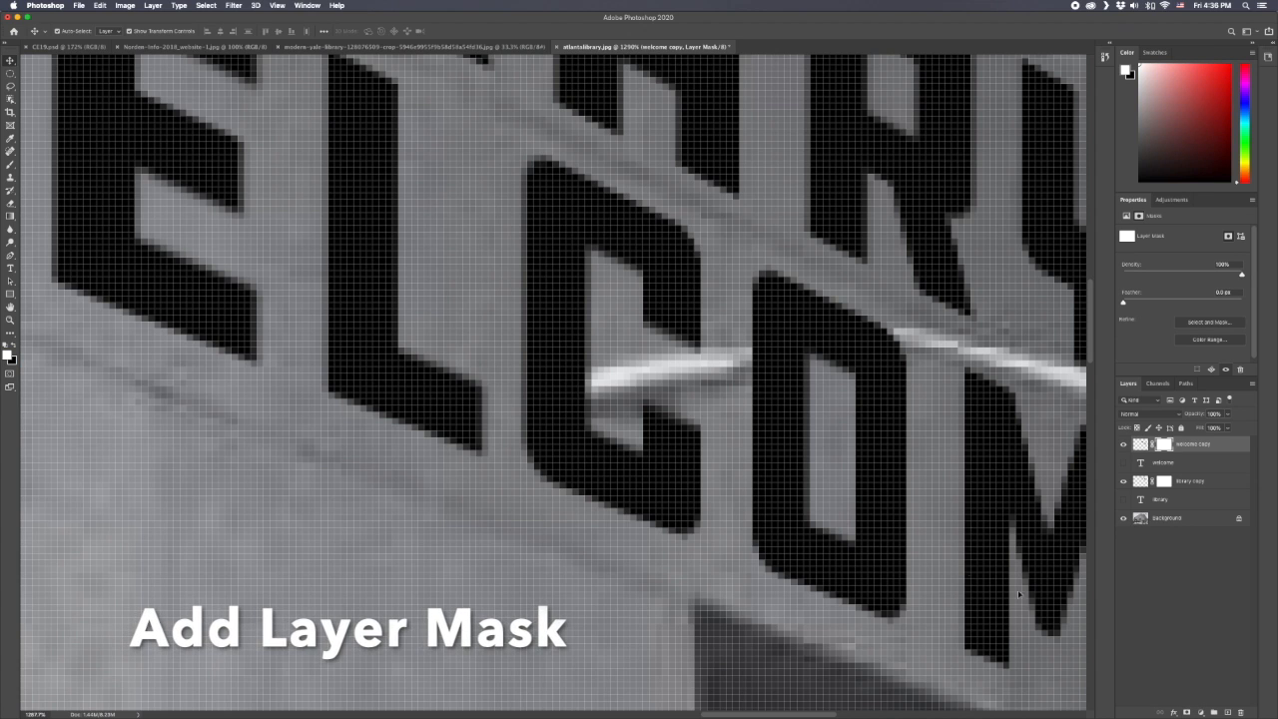
{"action": "left_click", "coordinate": [10, 165]}
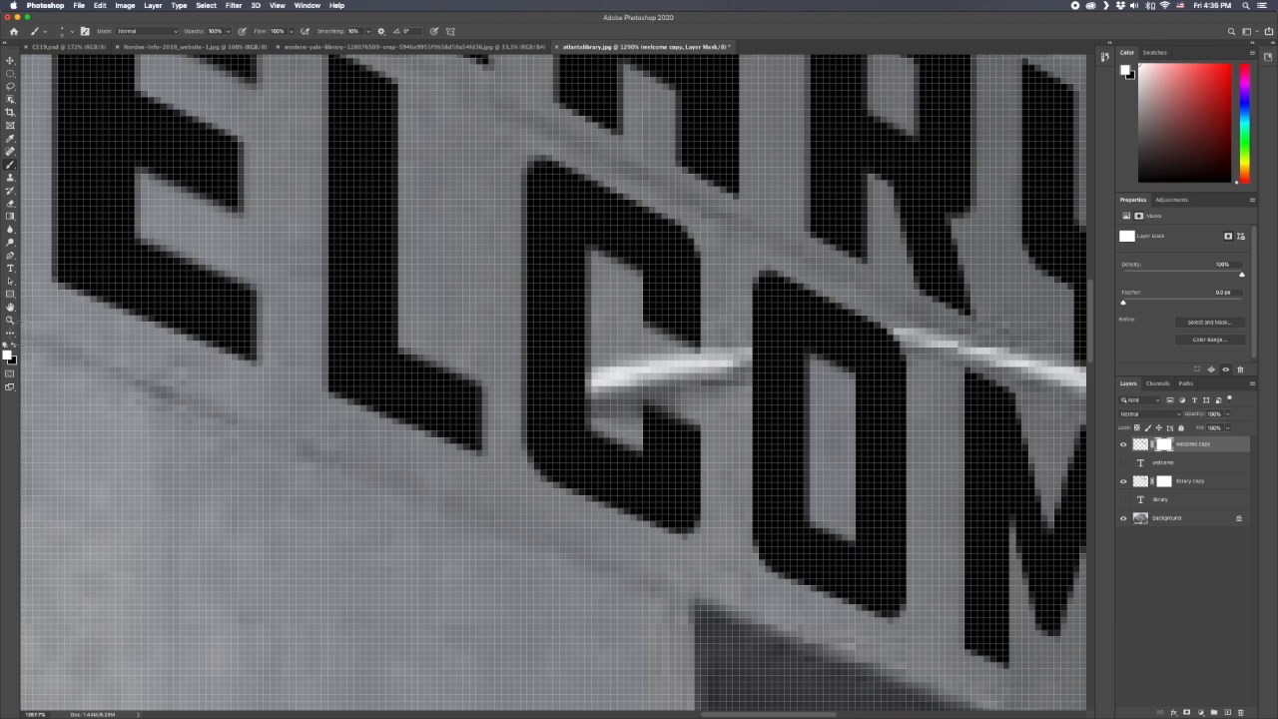
{"action": "key", "text": "x"}
{"action": "left_click_drag", "start_coordinate": [588, 390], "coordinate": [570, 405]}
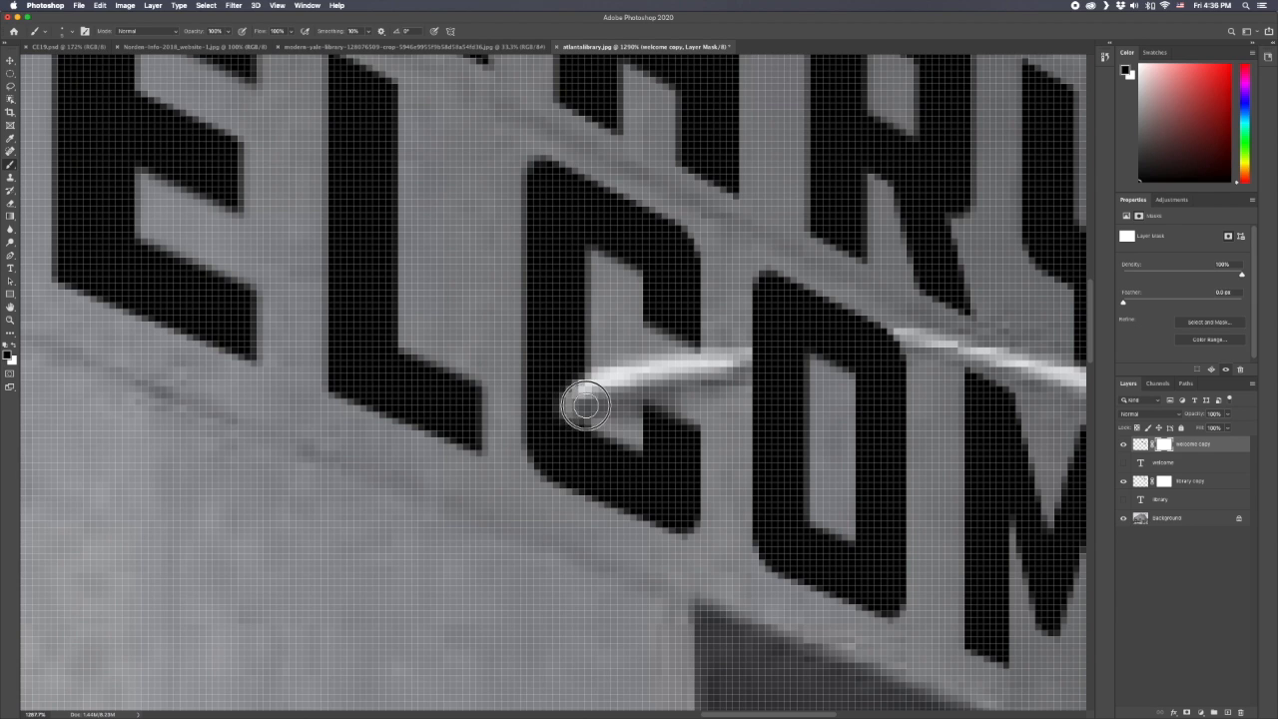
{"action": "key", "text": "super+bracketleft"}
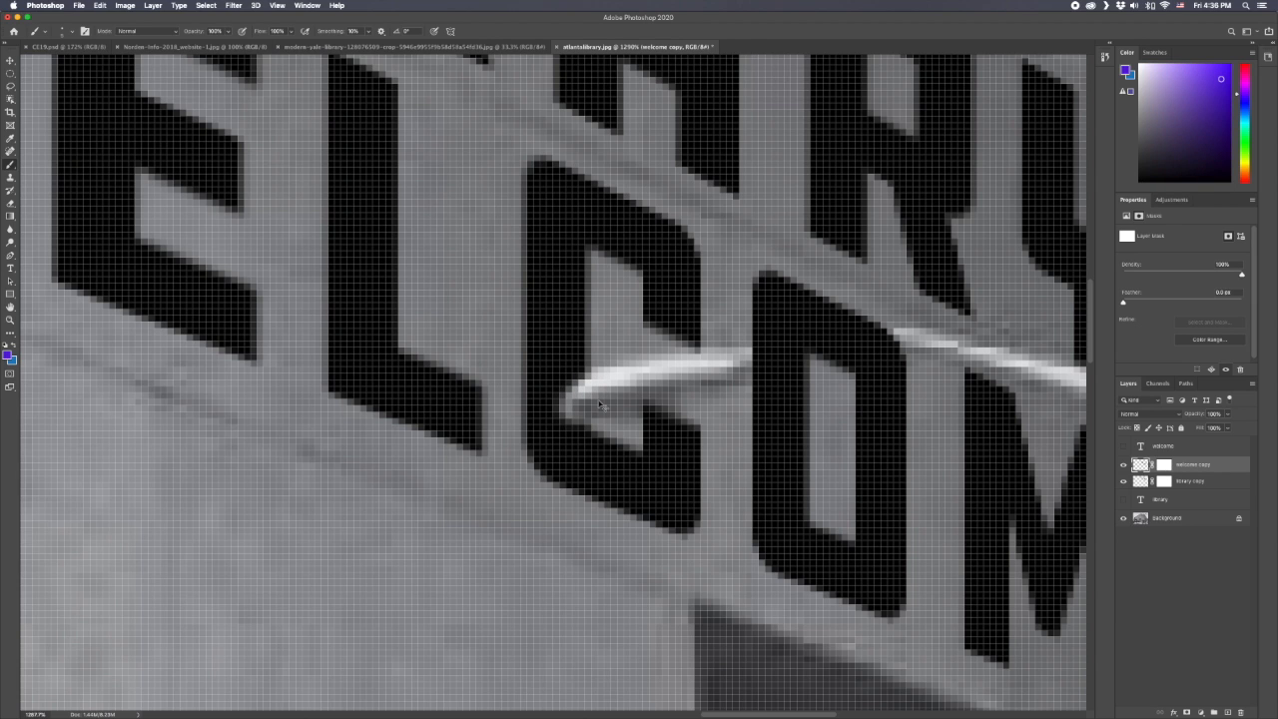
{"action": "key", "text": "super+bracketright"}
{"action": "scroll", "coordinate": [600, 403], "scroll_direction": "down", "scroll_amount": 3}
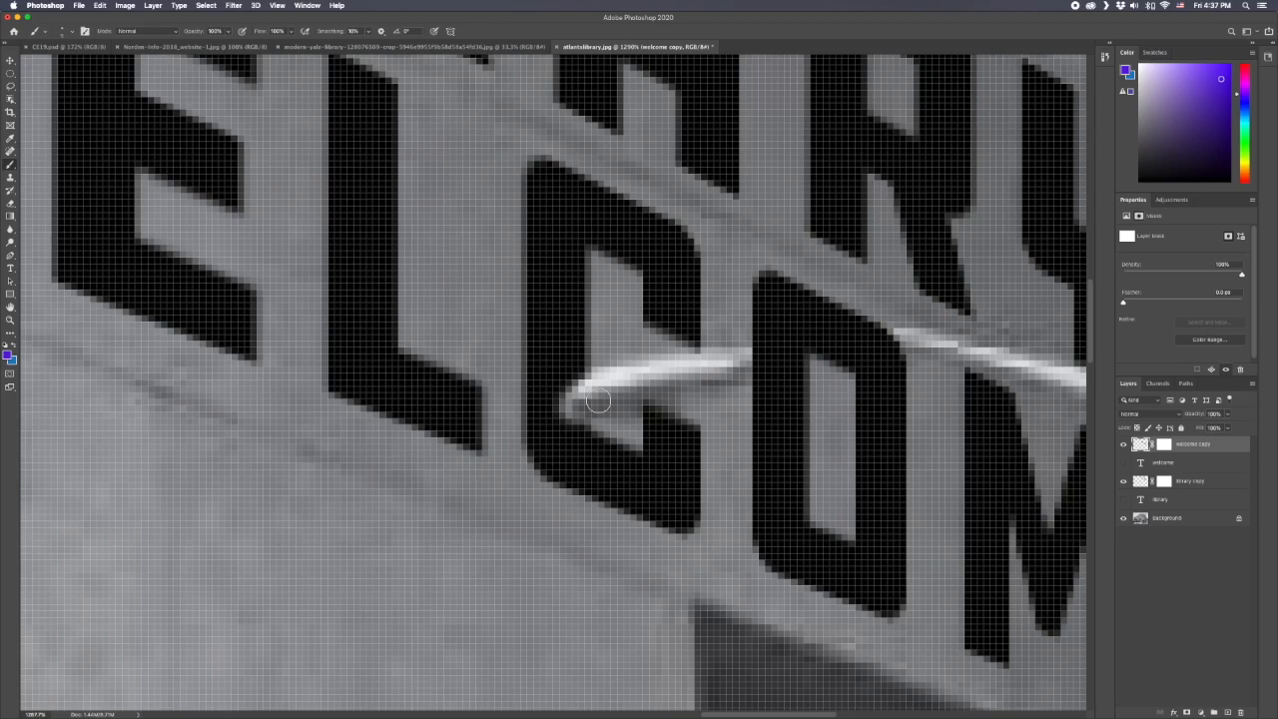
{"action": "scroll", "coordinate": [600, 403], "scroll_direction": "down", "scroll_amount": 3}
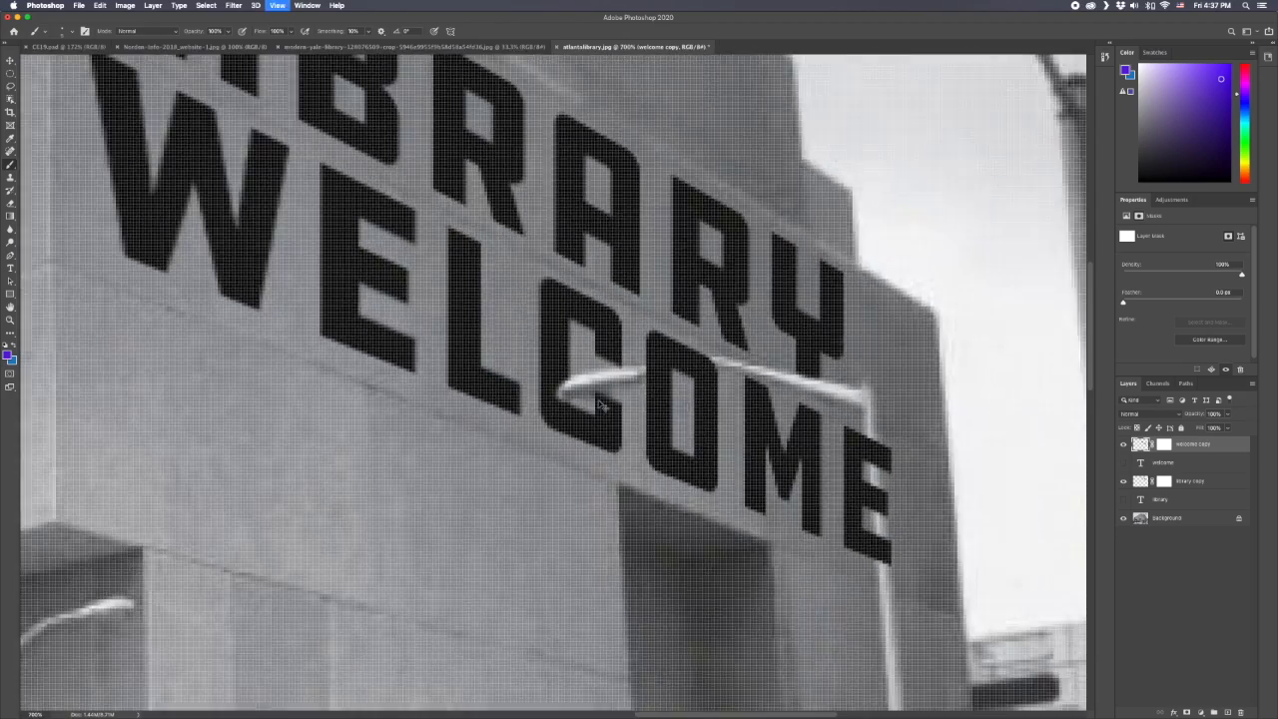
{"action": "left_click_drag", "start_coordinate": [633, 379], "coordinate": [649, 371]}
{"action": "key", "text": "super+z"}
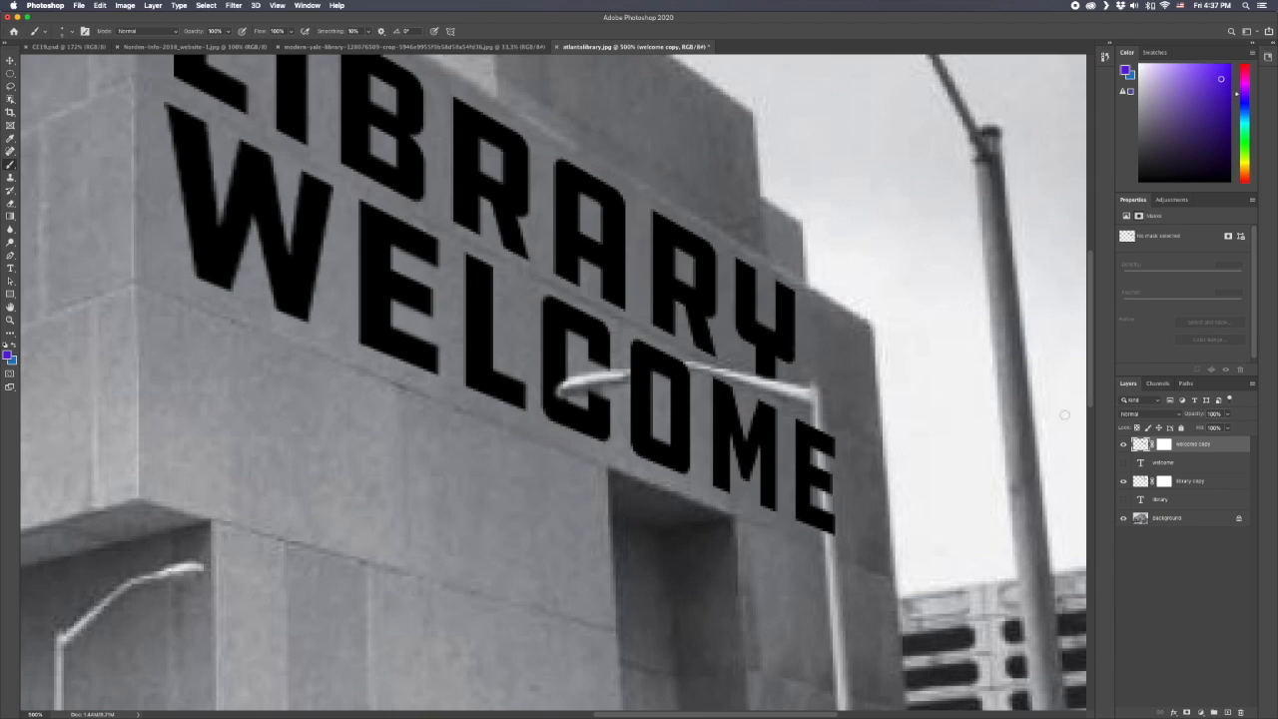
Brush black on the WELCOME copy's layer mask where the letters O, M and E cover the streetlight's arm and pole
{"action": "left_click", "coordinate": [1163, 443]}
{"action": "mouse_move", "coordinate": [629, 376]}
{"action": "left_mouse_down"}
{"action": "mouse_move", "coordinate": [698, 368]}
{"action": "mouse_move", "coordinate": [627, 376]}
{"action": "mouse_move", "coordinate": [706, 370]}
{"action": "mouse_move", "coordinate": [560, 392]}
{"action": "mouse_move", "coordinate": [669, 384]}
{"action": "left_mouse_up"}
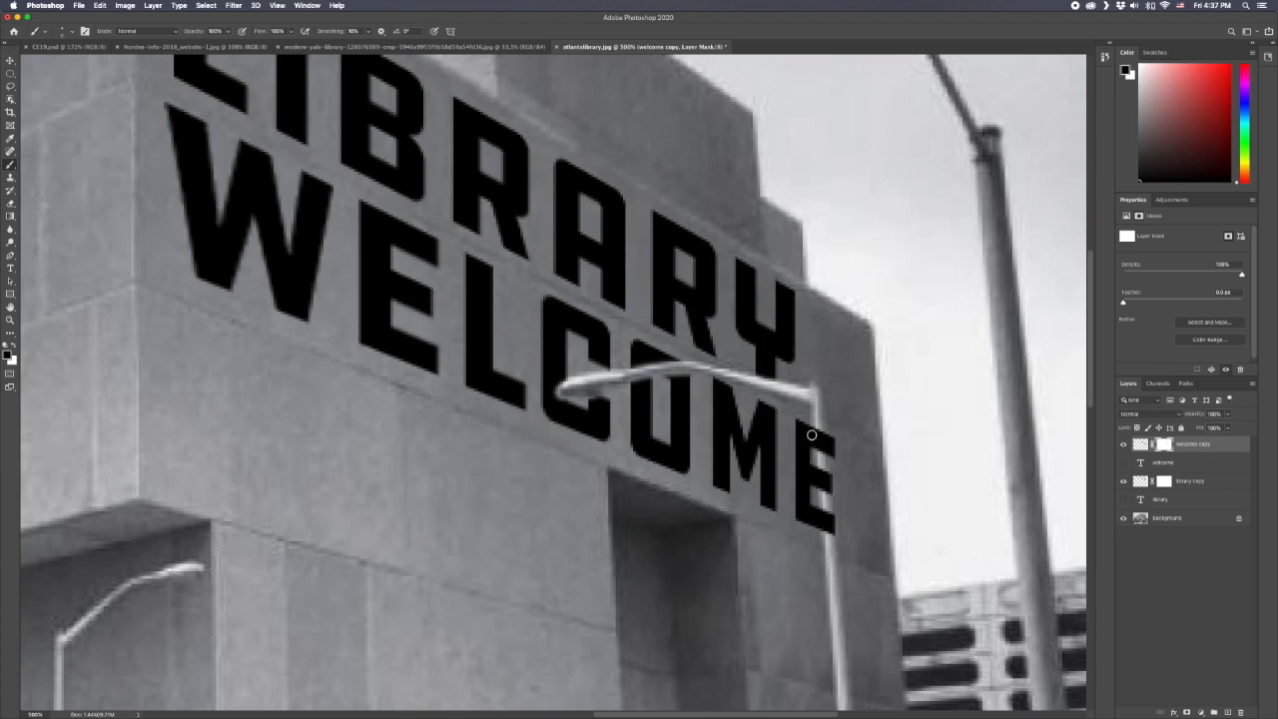
{"action": "left_click", "coordinate": [828, 543], "text": "shift"}
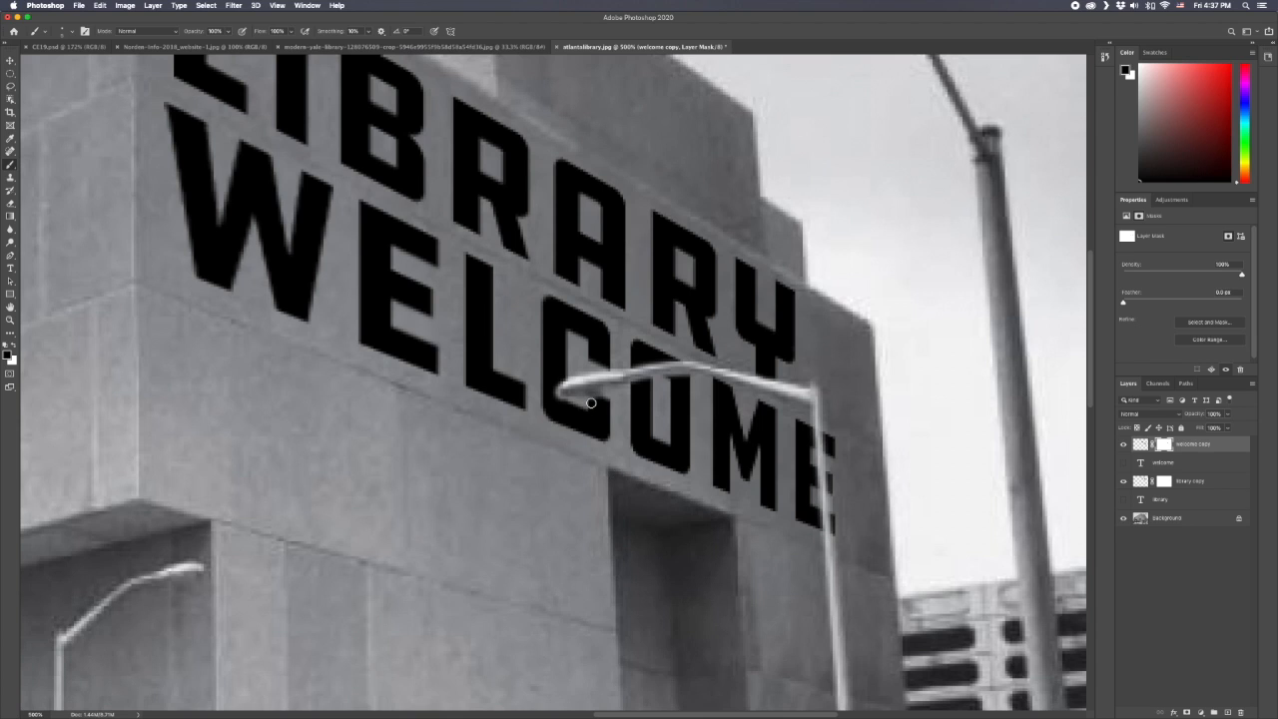
{"action": "key", "text": "x"}
{"action": "key", "text": "["}
{"action": "key", "text": "x"}
{"action": "key", "text": "x"}
{"action": "key", "text": "x"}
{"action": "key", "text": "x"}
{"action": "key", "text": "x"}
Lower the opacity of the WELCOME copy layer to 67% and the LIBRARY copy layer to 60%
{"action": "scroll", "coordinate": [698, 409], "scroll_direction": "down", "scroll_amount": 10}
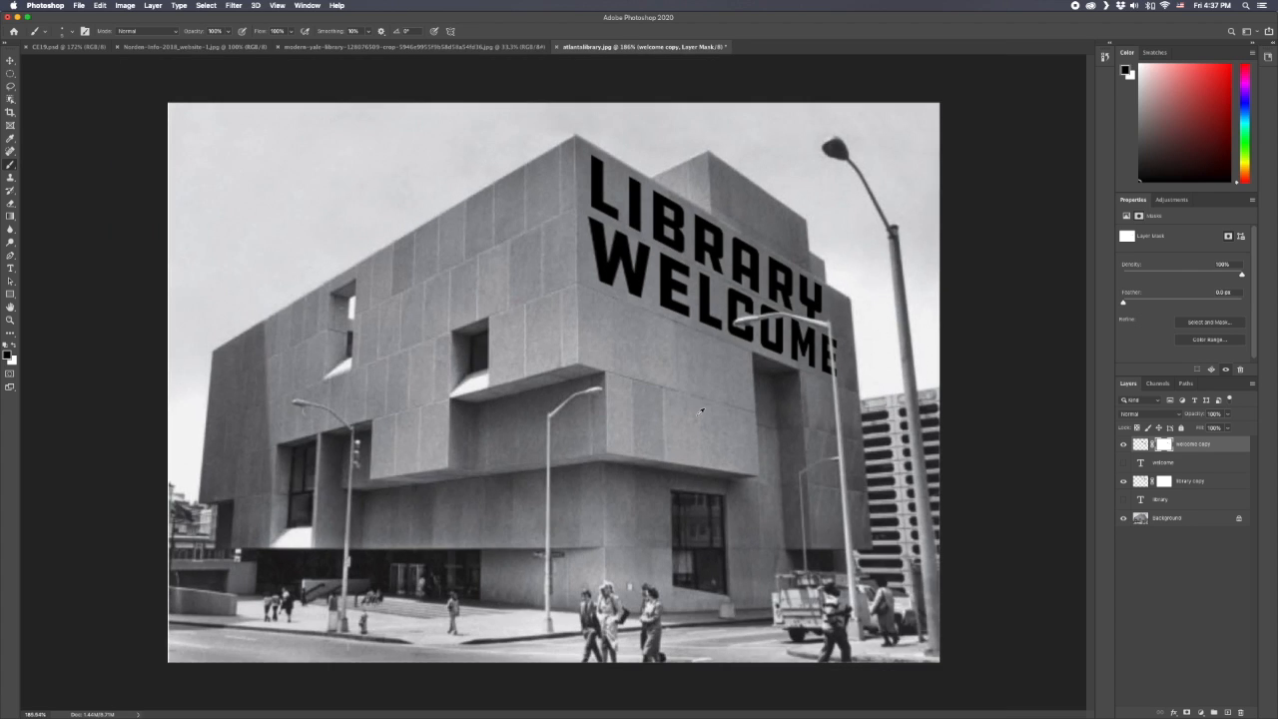
{"action": "scroll", "coordinate": [700, 409], "scroll_direction": "up", "scroll_amount": 1}
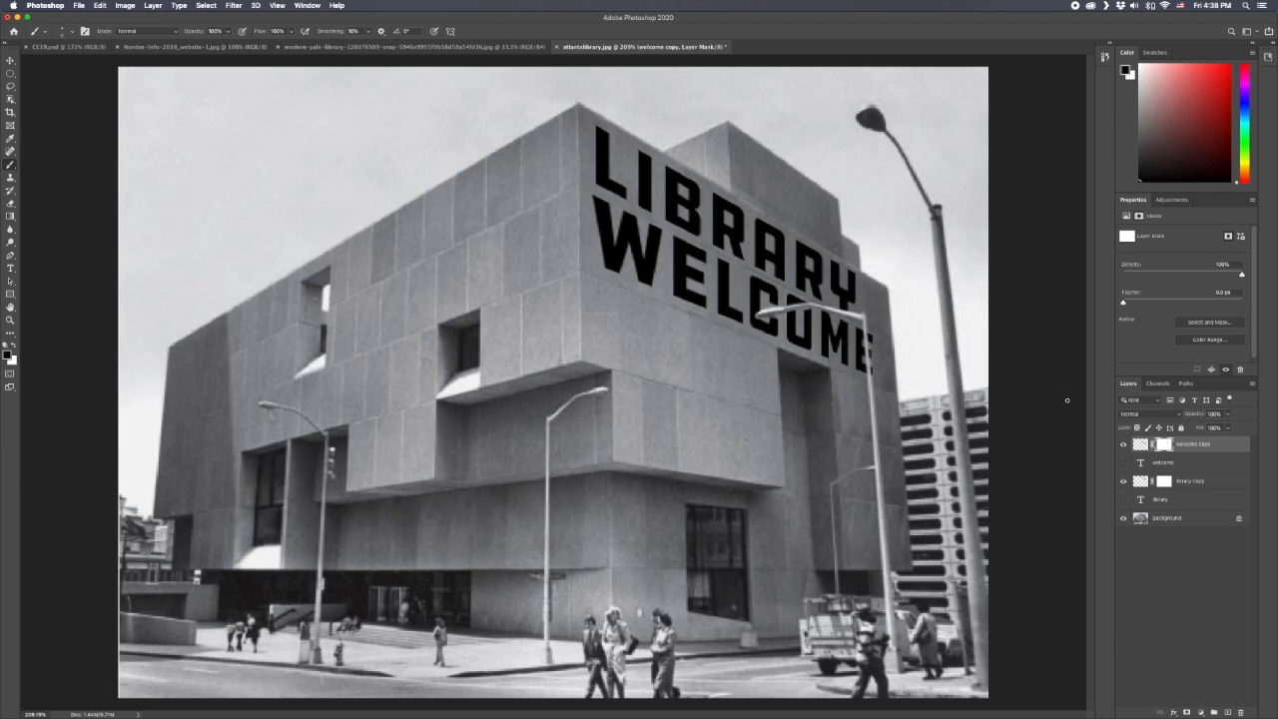
{"action": "left_click", "coordinate": [1227, 413]}
{"action": "left_click_drag", "start_coordinate": [1227, 428], "coordinate": [1211, 427]}
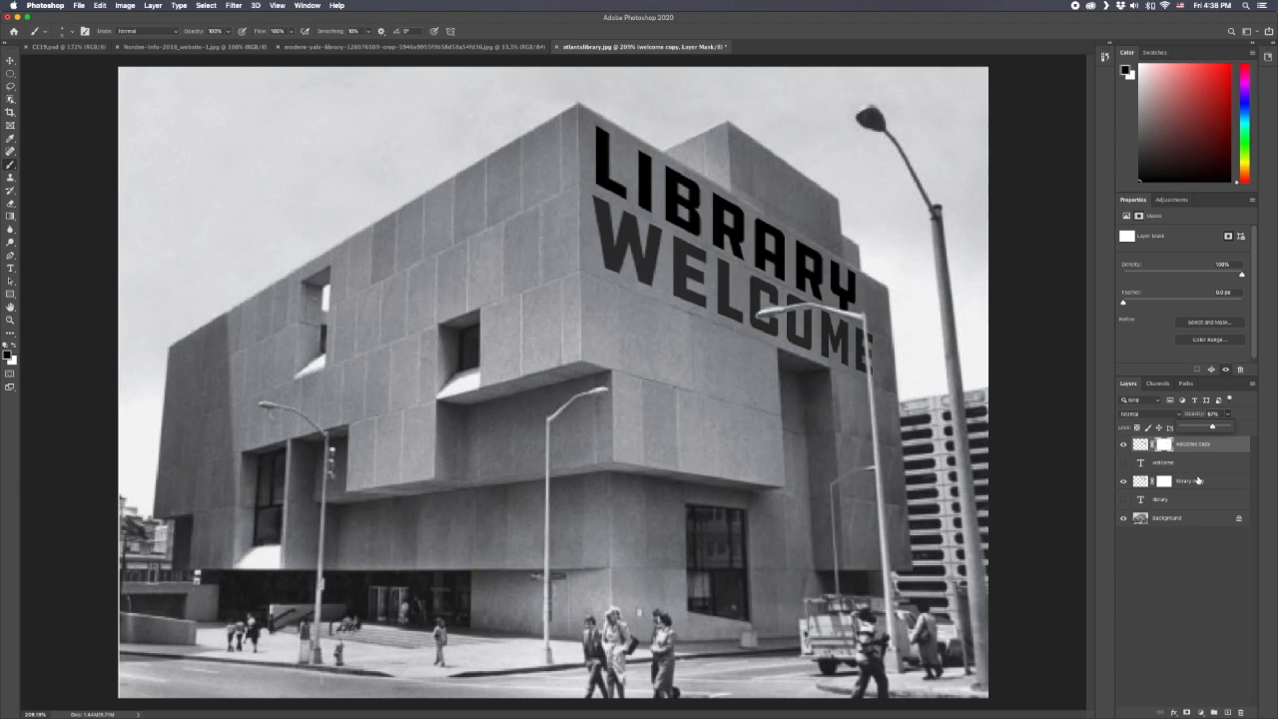
{"action": "left_click", "coordinate": [1200, 480]}
{"action": "left_click", "coordinate": [1228, 414]}
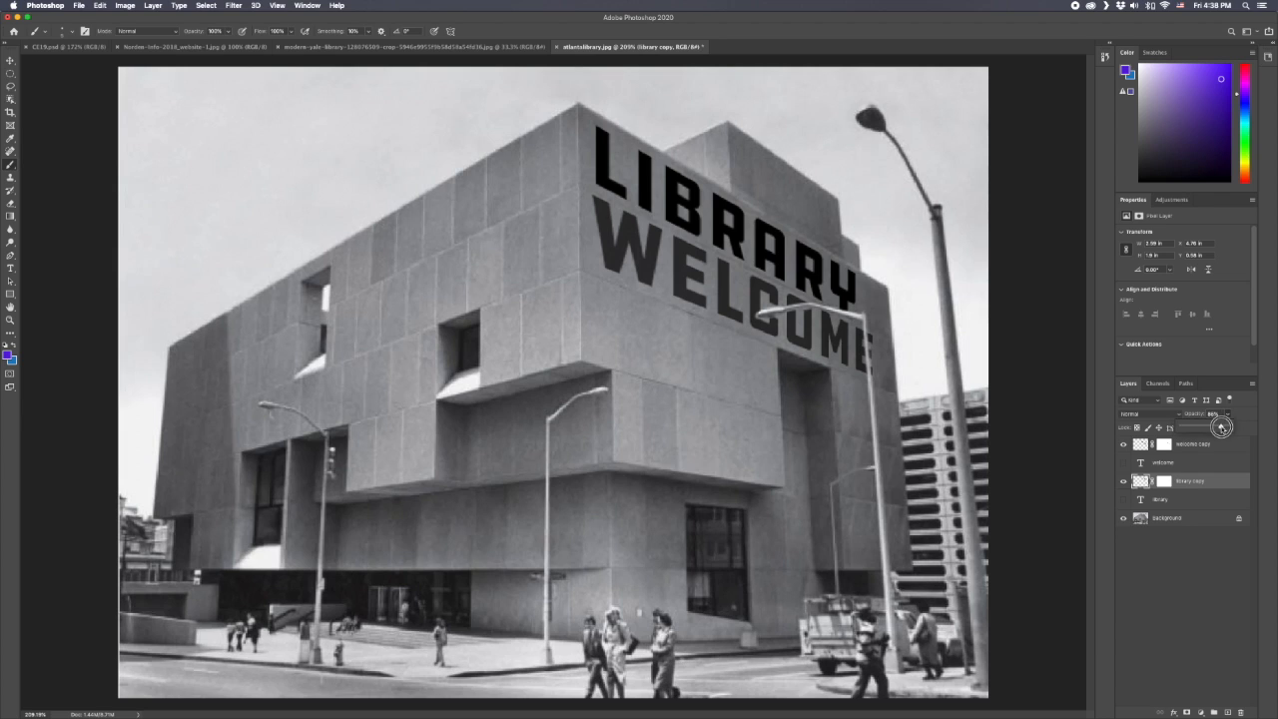
{"action": "left_click_drag", "start_coordinate": [1227, 427], "coordinate": [1209, 428]}
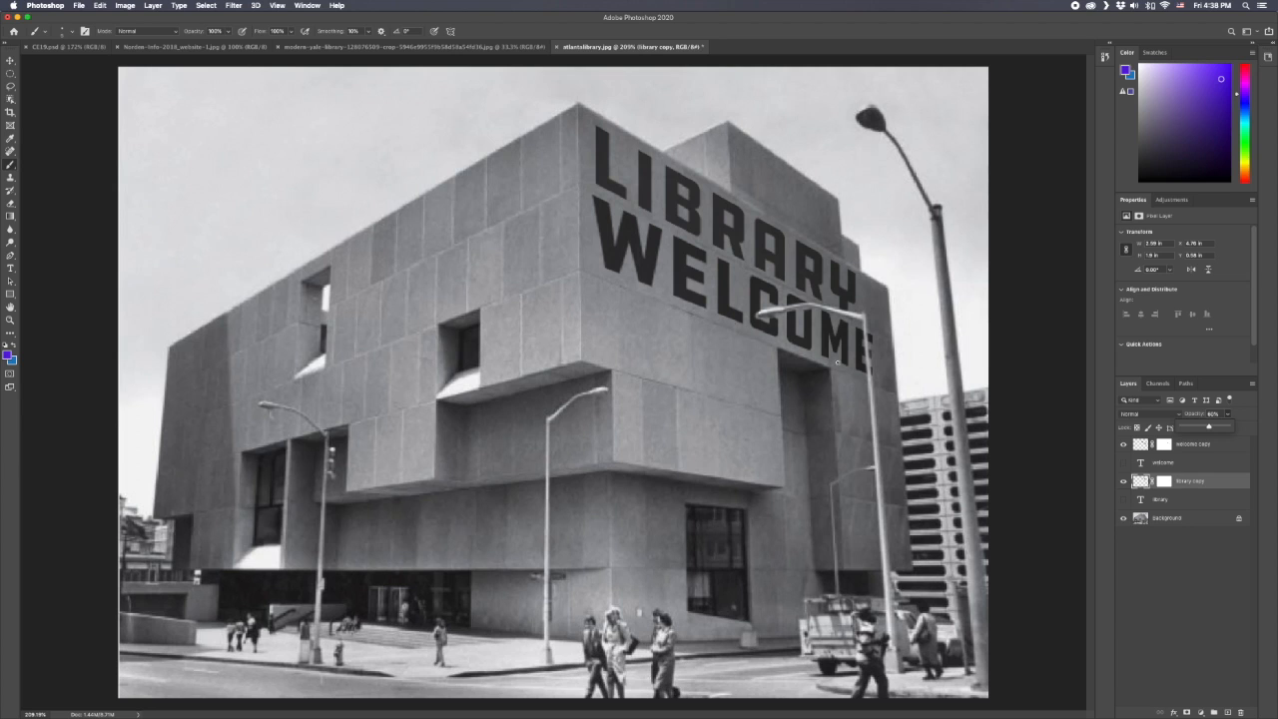
Target the LIBRARY copy's layer mask and pick a rough, speckled brush preset for the Brush tool
{"action": "left_click", "coordinate": [1164, 480]}
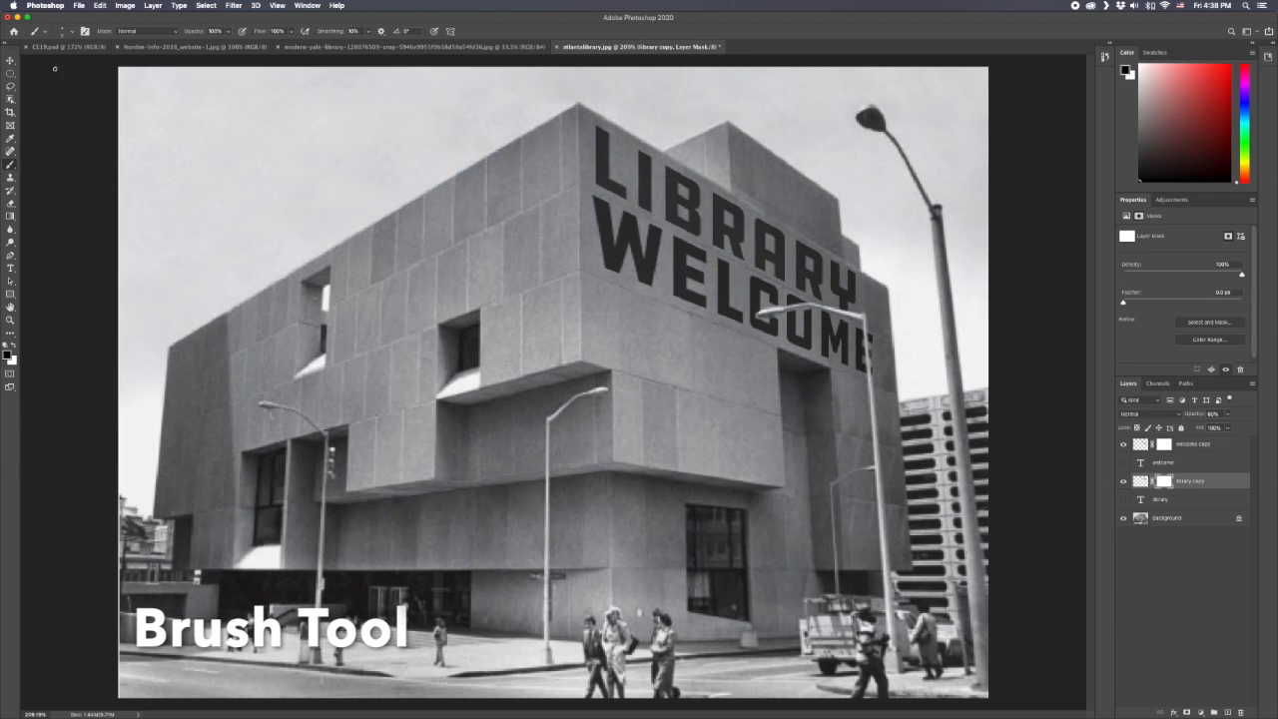
{"action": "left_click", "coordinate": [67, 32]}
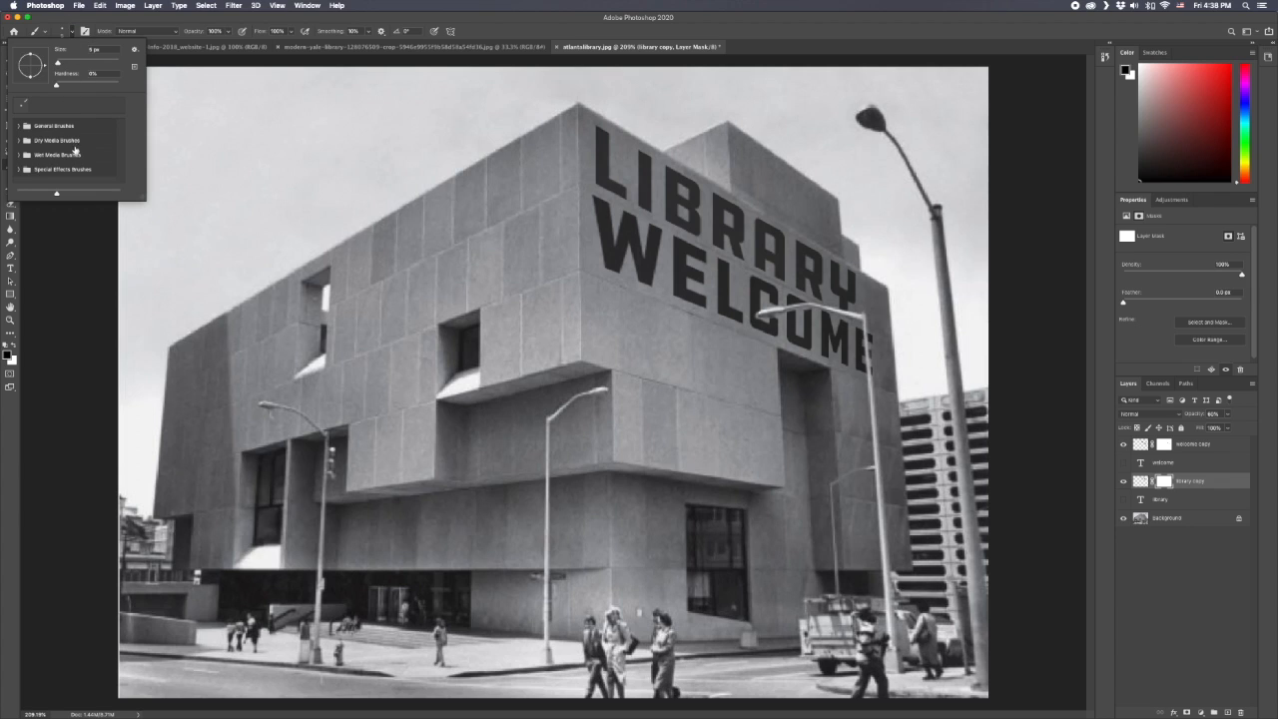
{"action": "left_click", "coordinate": [19, 127]}
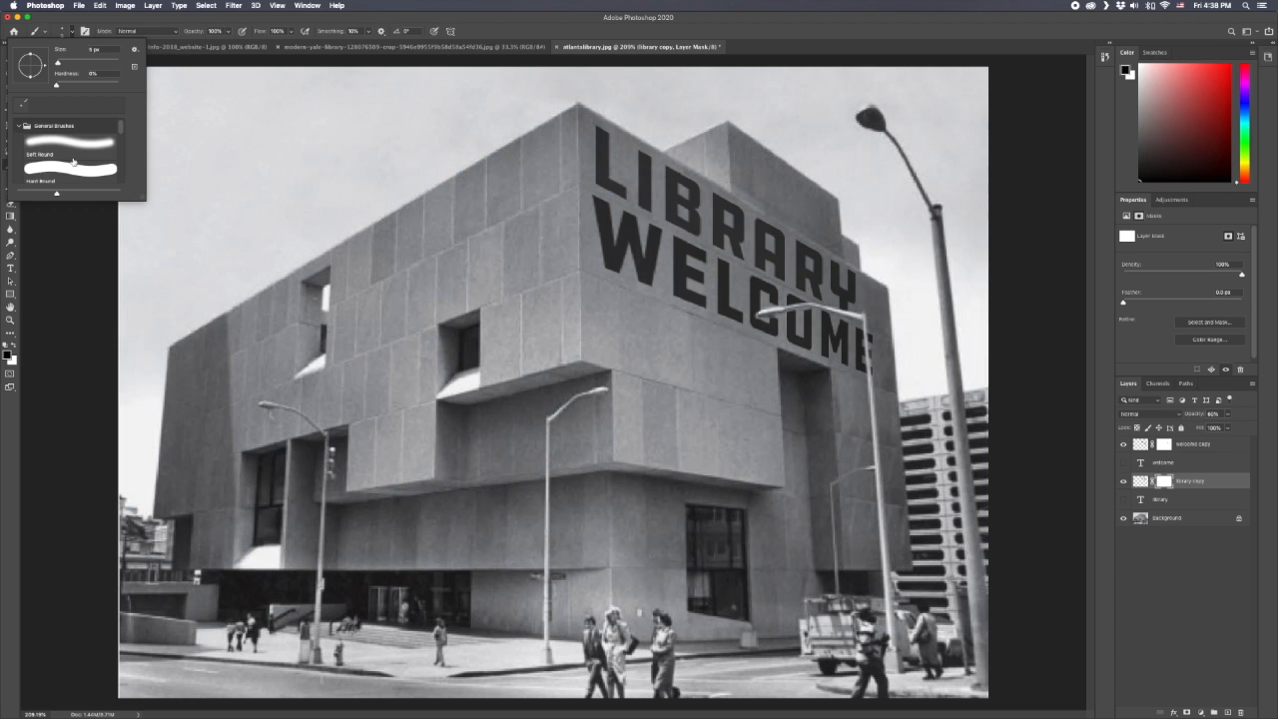
{"action": "scroll", "coordinate": [73, 161], "scroll_direction": "down", "scroll_amount": 2}
{"action": "left_click_drag", "start_coordinate": [142, 199], "coordinate": [180, 489]}
{"action": "scroll", "coordinate": [157, 435], "scroll_direction": "down", "scroll_amount": 5}
{"action": "left_click", "coordinate": [70, 350]}
{"action": "key", "text": "r"}
{"action": "left_click", "coordinate": [10, 164]}
{"action": "left_click", "coordinate": [50, 31]}
{"action": "double_click", "coordinate": [75, 299]}
Paint the LIBRARY copy's mask with the speckled brush, black to wear the letters away and white to restore parts
{"action": "mouse_move", "coordinate": [659, 299]}
{"action": "left_mouse_down"}
{"action": "mouse_move", "coordinate": [689, 204]}
{"action": "mouse_move", "coordinate": [788, 244]}
{"action": "mouse_move", "coordinate": [699, 199]}
{"action": "mouse_move", "coordinate": [768, 255]}
{"action": "left_mouse_up"}
{"action": "scroll", "coordinate": [651, 195], "scroll_direction": "up", "scroll_amount": 5}
{"action": "scroll", "coordinate": [650, 178], "scroll_direction": "down", "scroll_amount": 3}
{"action": "mouse_move", "coordinate": [418, 263]}
{"action": "left_mouse_down"}
{"action": "mouse_move", "coordinate": [399, 214]}
{"action": "mouse_move", "coordinate": [412, 314]}
{"action": "mouse_move", "coordinate": [382, 236]}
{"action": "mouse_move", "coordinate": [558, 399]}
{"action": "mouse_move", "coordinate": [895, 529]}
{"action": "left_mouse_up"}
{"action": "key", "text": "x"}
{"action": "mouse_move", "coordinate": [485, 362]}
{"action": "left_mouse_down"}
{"action": "mouse_move", "coordinate": [403, 323]}
{"action": "mouse_move", "coordinate": [559, 429]}
{"action": "mouse_move", "coordinate": [653, 386]}
{"action": "mouse_move", "coordinate": [770, 452]}
{"action": "mouse_move", "coordinate": [932, 576]}
{"action": "left_mouse_up"}
{"action": "key", "text": "super+0"}
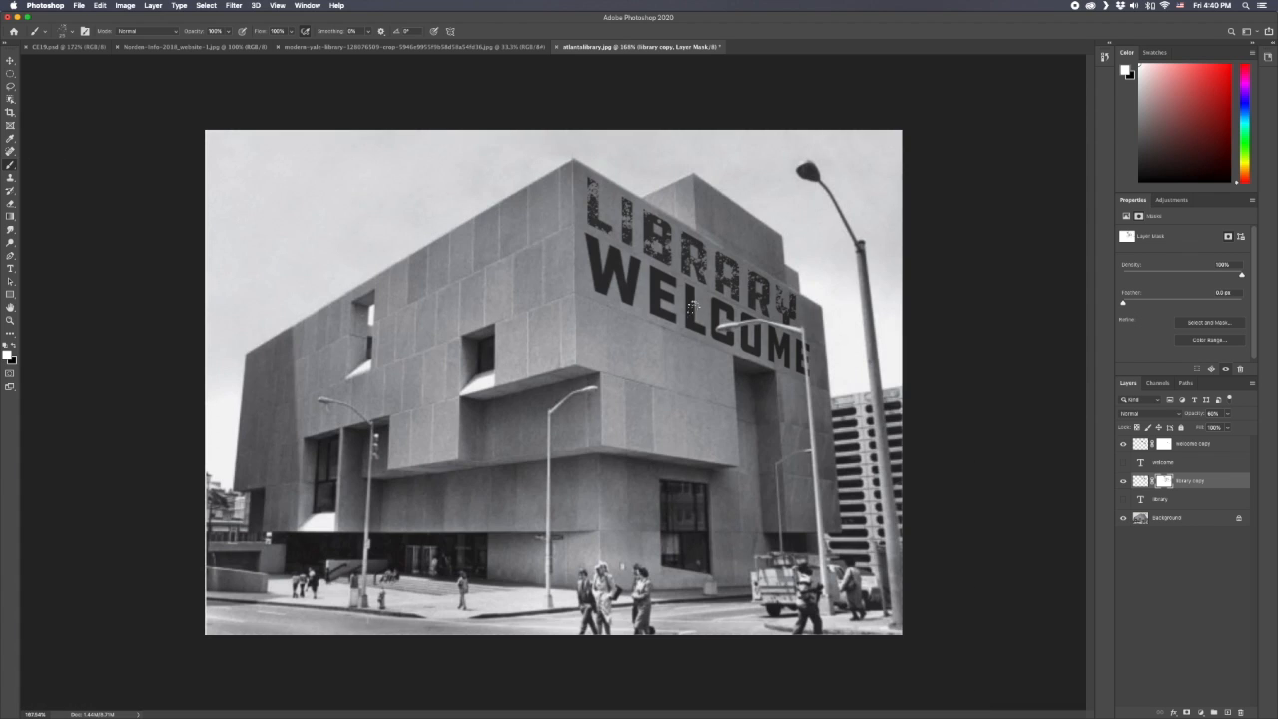
Paint speckled black on the WELCOME copy's layer mask to give its letters the same worn texture
{"action": "key", "text": "alt+bracketright"}
{"action": "key", "text": "x"}
{"action": "mouse_move", "coordinate": [595, 258]}
{"action": "left_mouse_down"}
{"action": "mouse_move", "coordinate": [602, 300]}
{"action": "mouse_move", "coordinate": [615, 273]}
{"action": "mouse_move", "coordinate": [655, 296]}
{"action": "mouse_move", "coordinate": [653, 277]}
{"action": "mouse_move", "coordinate": [667, 320]}
{"action": "mouse_move", "coordinate": [691, 286]}
{"action": "left_mouse_up"}
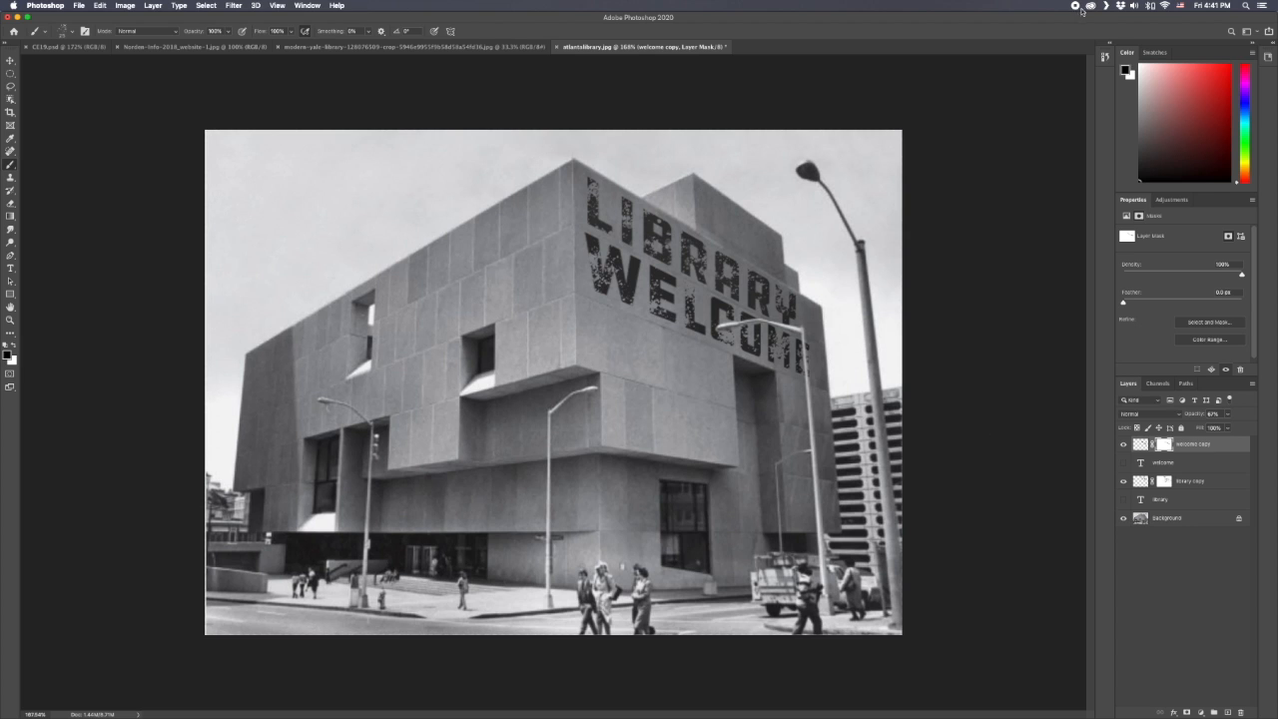
Switch to the Norden building photo and add the text DYSTOPIA on the upper facade
{"action": "left_click", "coordinate": [195, 45]}
{"action": "left_click", "coordinate": [10, 267]}
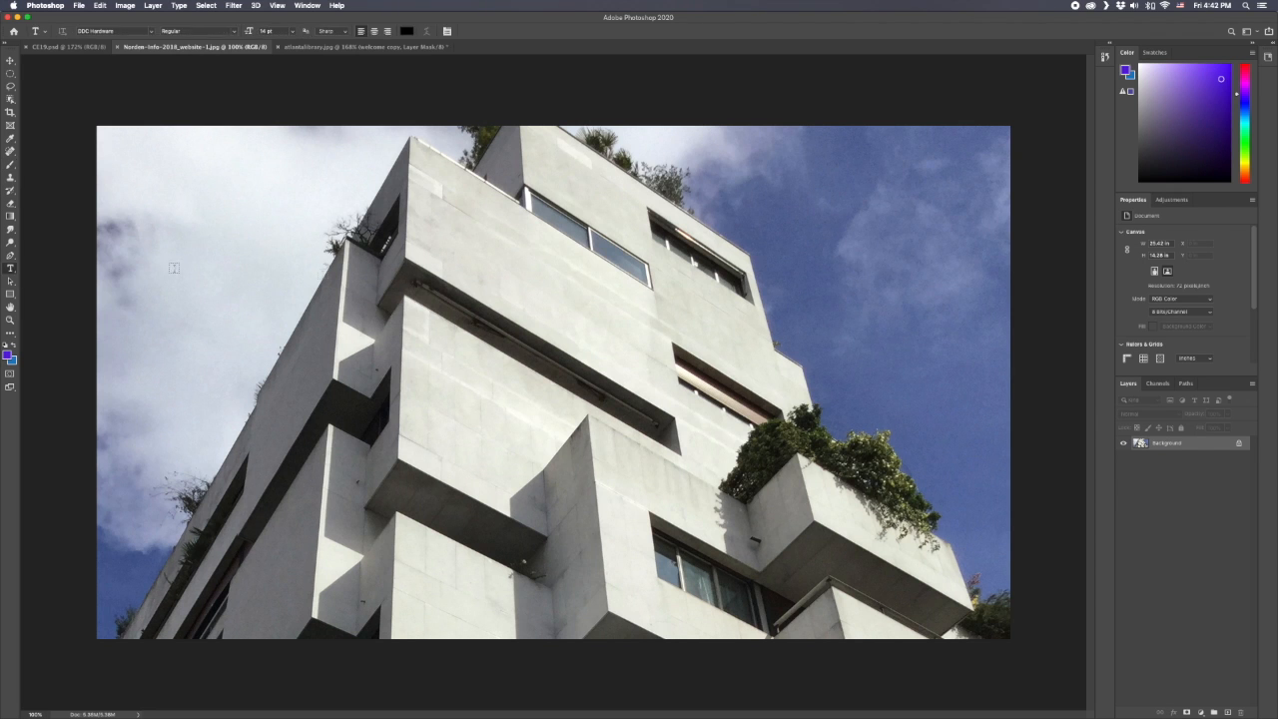
{"action": "left_click", "coordinate": [429, 224]}
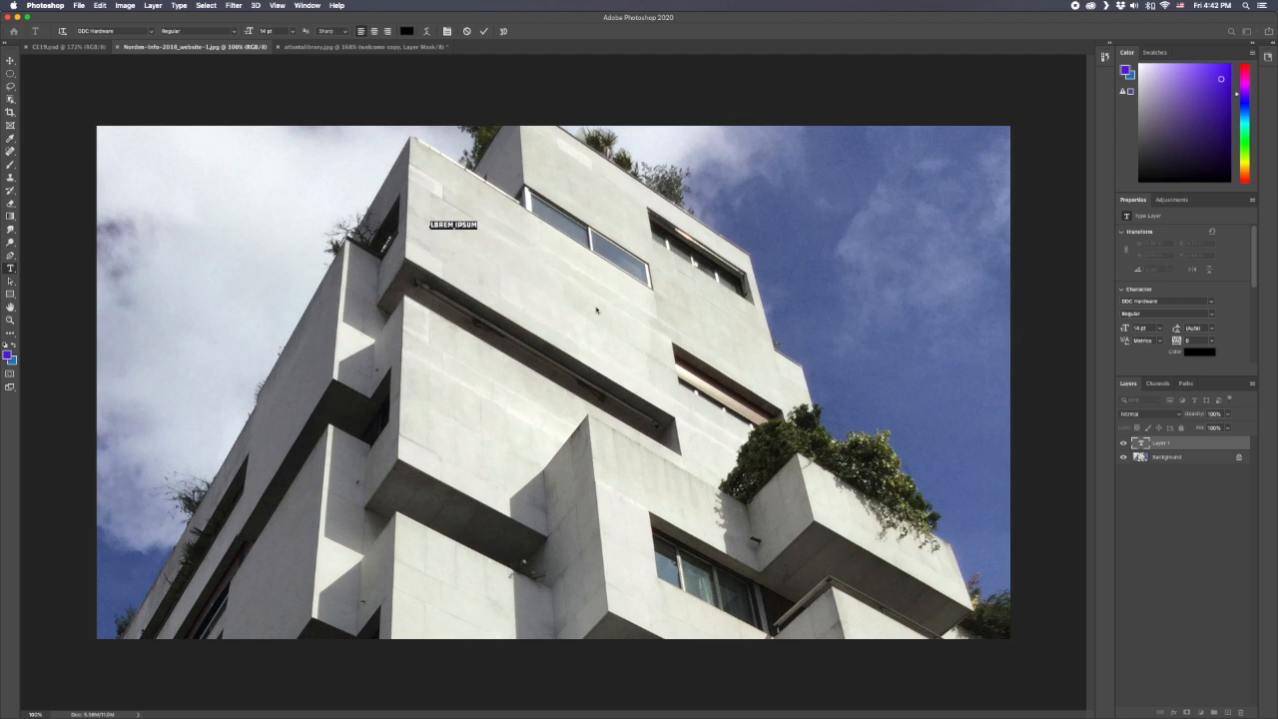
{"action": "key", "text": "BackSpace"}
Enlarge the DYSTOPIA text with Free Transform to span the upper facade and move it slightly up
{"action": "left_click", "coordinate": [11, 61]}
{"action": "key", "text": "super+t"}
{"action": "left_click_drag", "start_coordinate": [467, 229], "coordinate": [697, 341]}
{"action": "left_click_drag", "start_coordinate": [544, 249], "coordinate": [535, 213]}
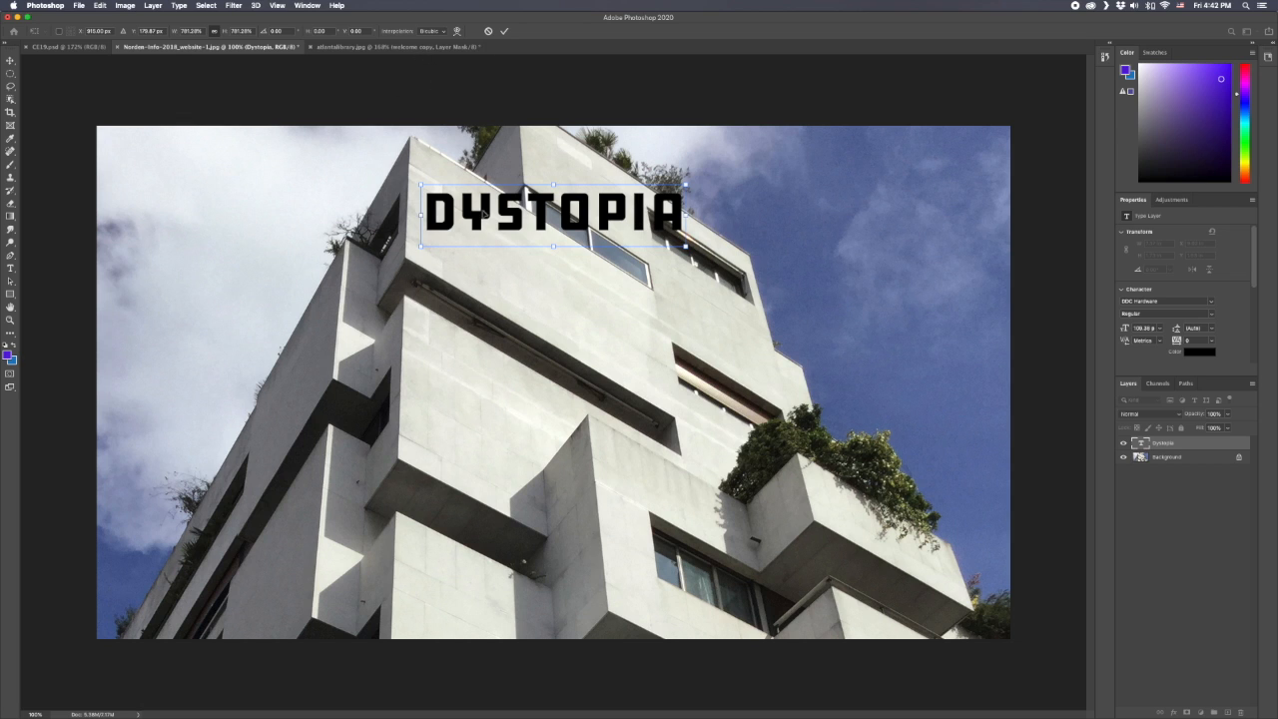
Recolor the DYSTOPIA text to bright green, RGB 143, 244, 12
{"action": "double_click", "coordinate": [482, 229]}
{"action": "double_click", "coordinate": [476, 214]}
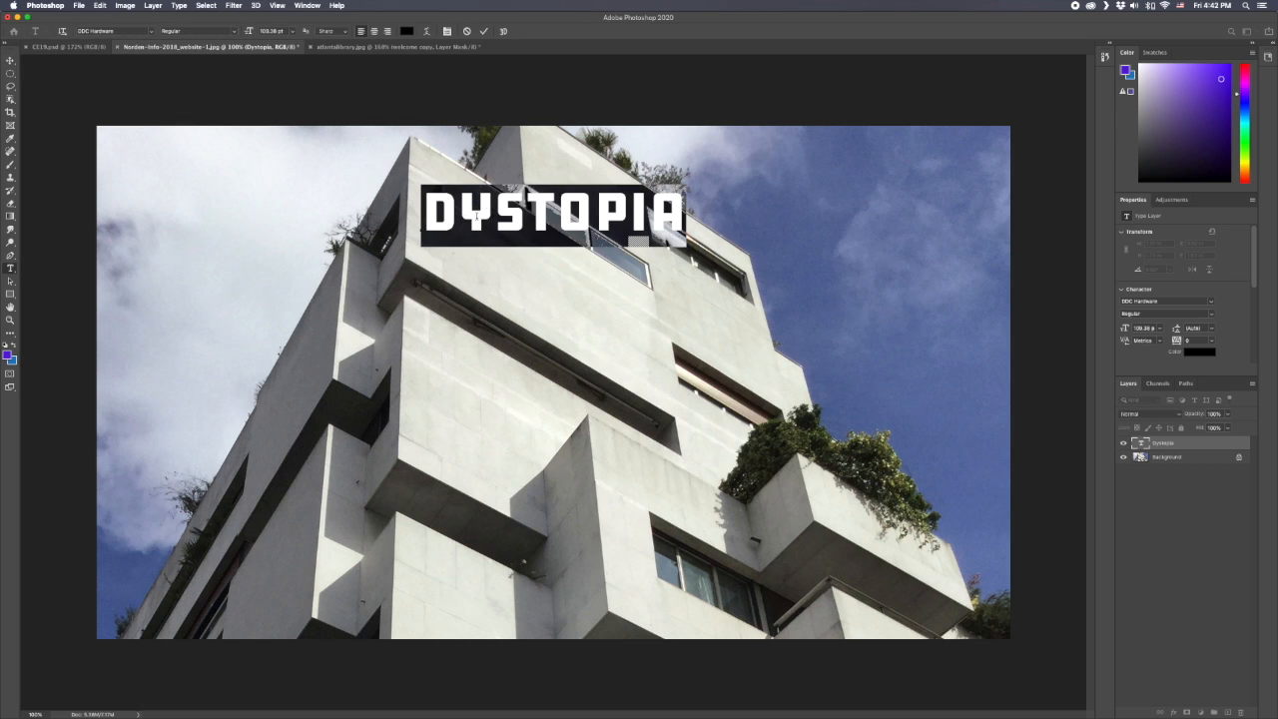
{"action": "left_click", "coordinate": [406, 32]}
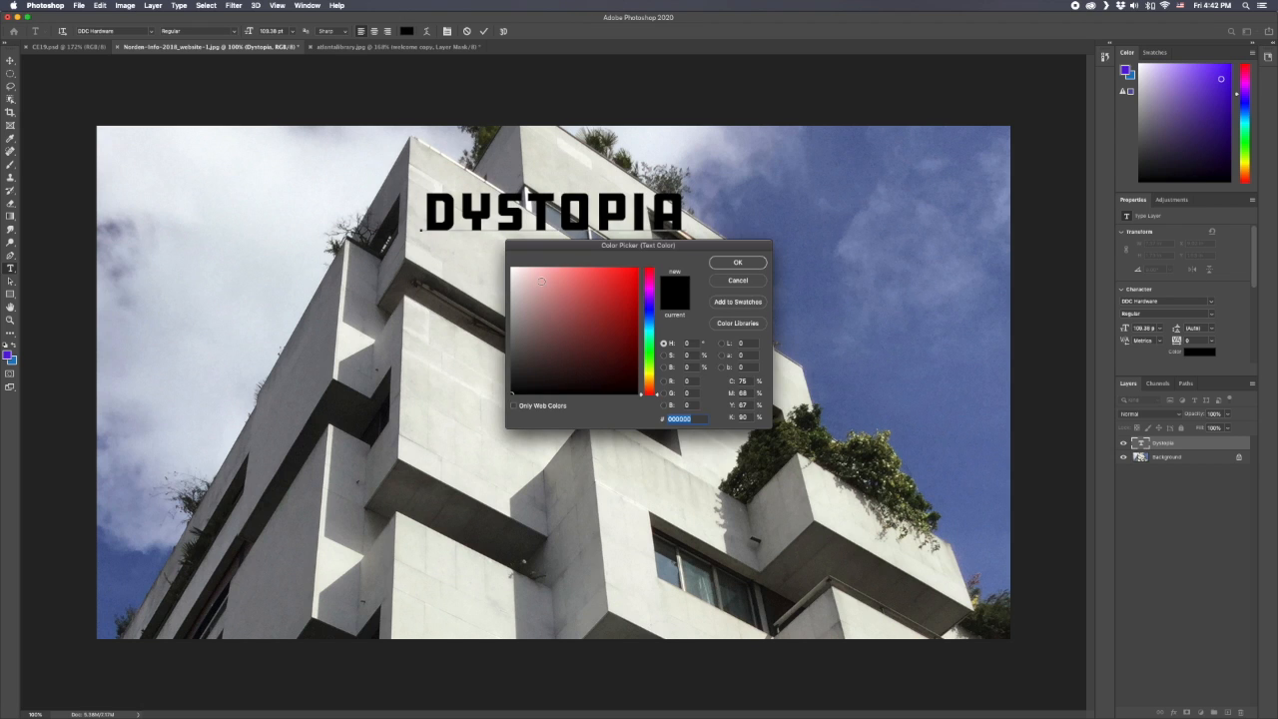
{"action": "left_click", "coordinate": [605, 264]}
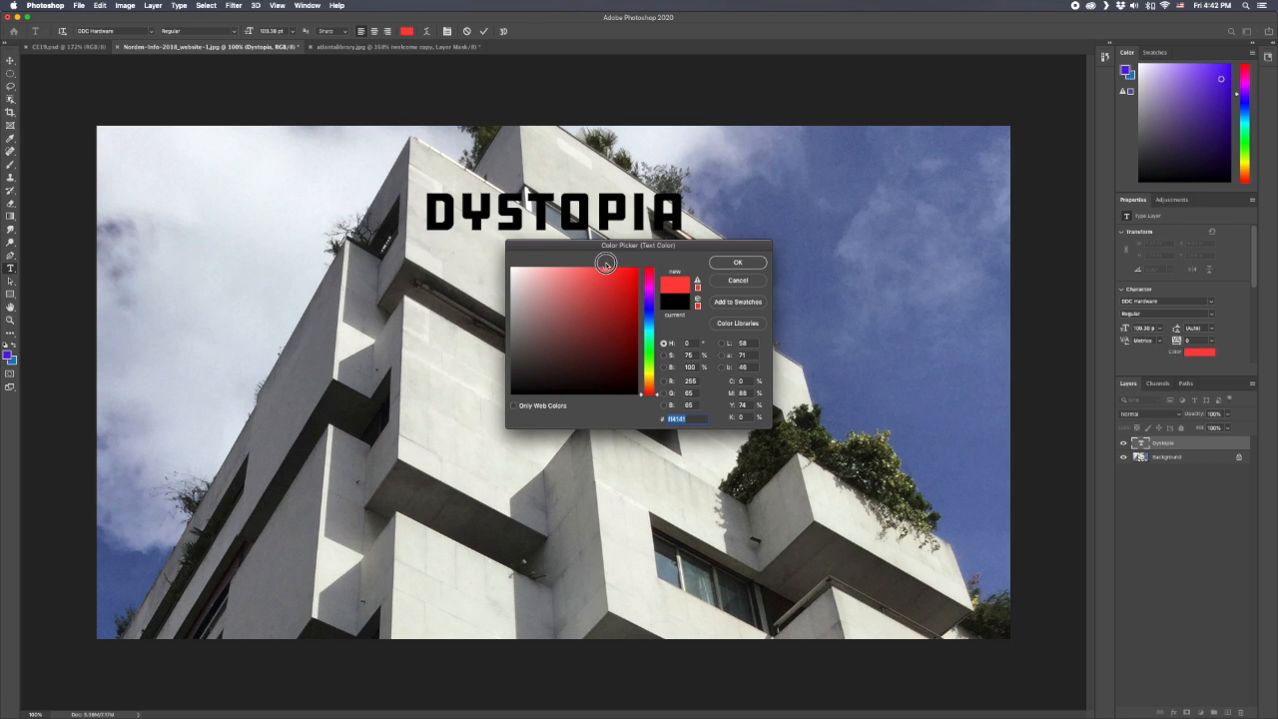
{"action": "left_click_drag", "start_coordinate": [651, 326], "coordinate": [651, 364]}
{"action": "left_click", "coordinate": [649, 276]}
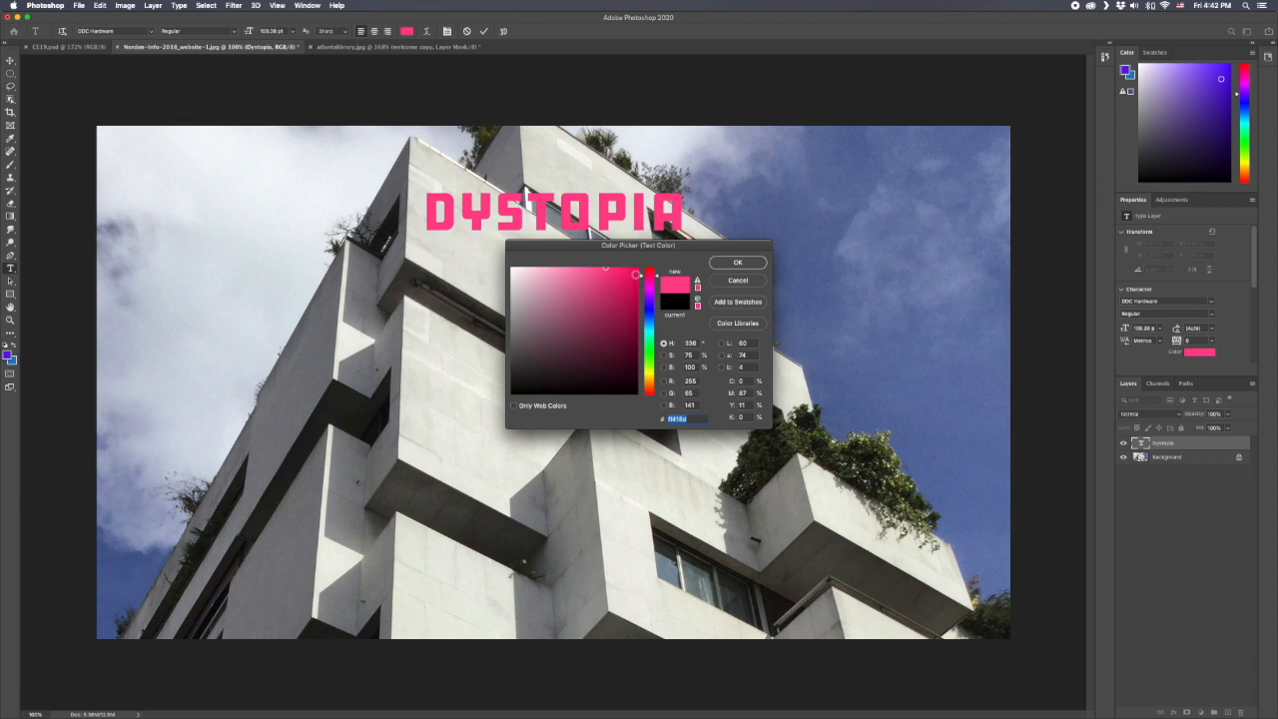
{"action": "left_click", "coordinate": [631, 272]}
{"action": "left_click_drag", "start_coordinate": [650, 371], "coordinate": [649, 363]}
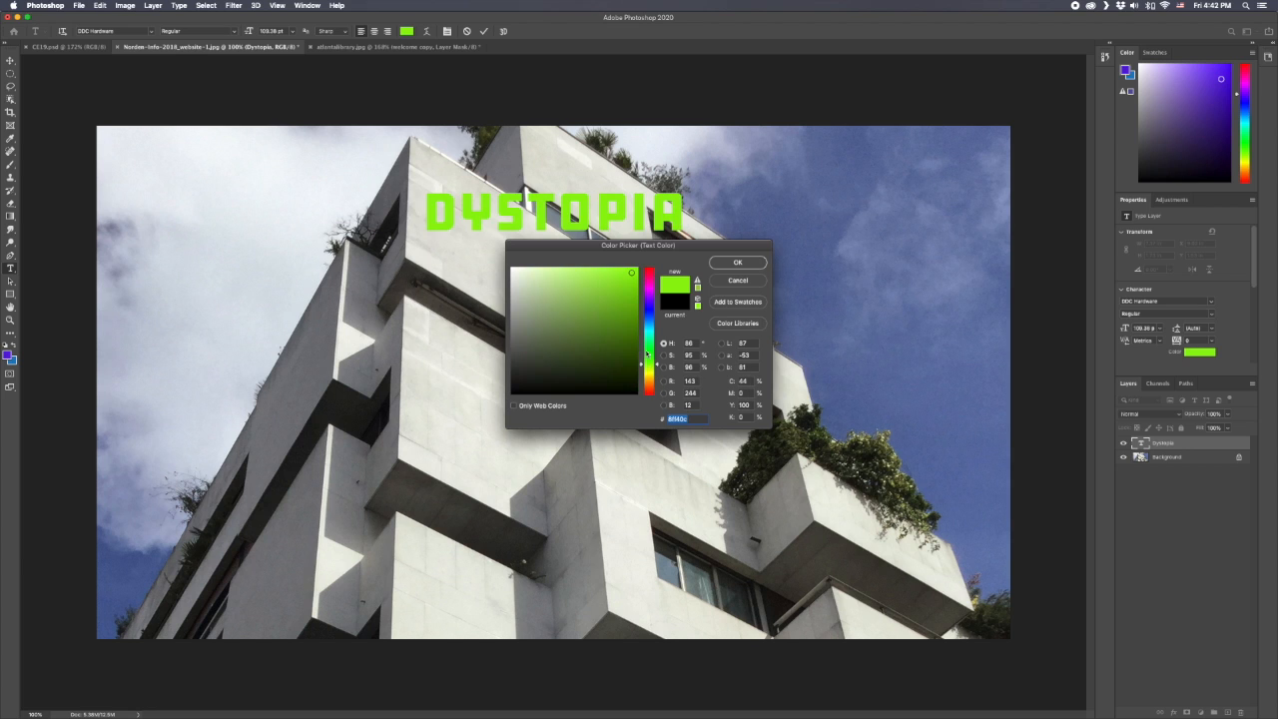
{"action": "key", "text": "Return"}
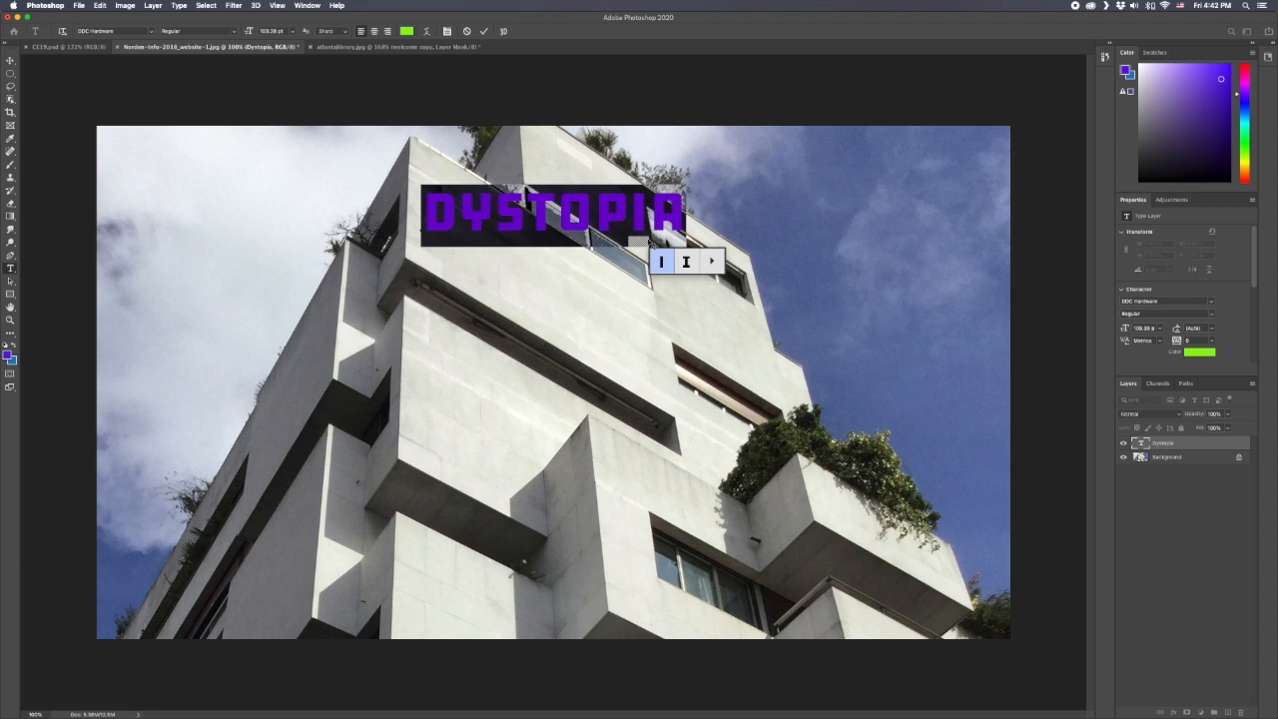
{"action": "left_click", "coordinate": [789, 255]}
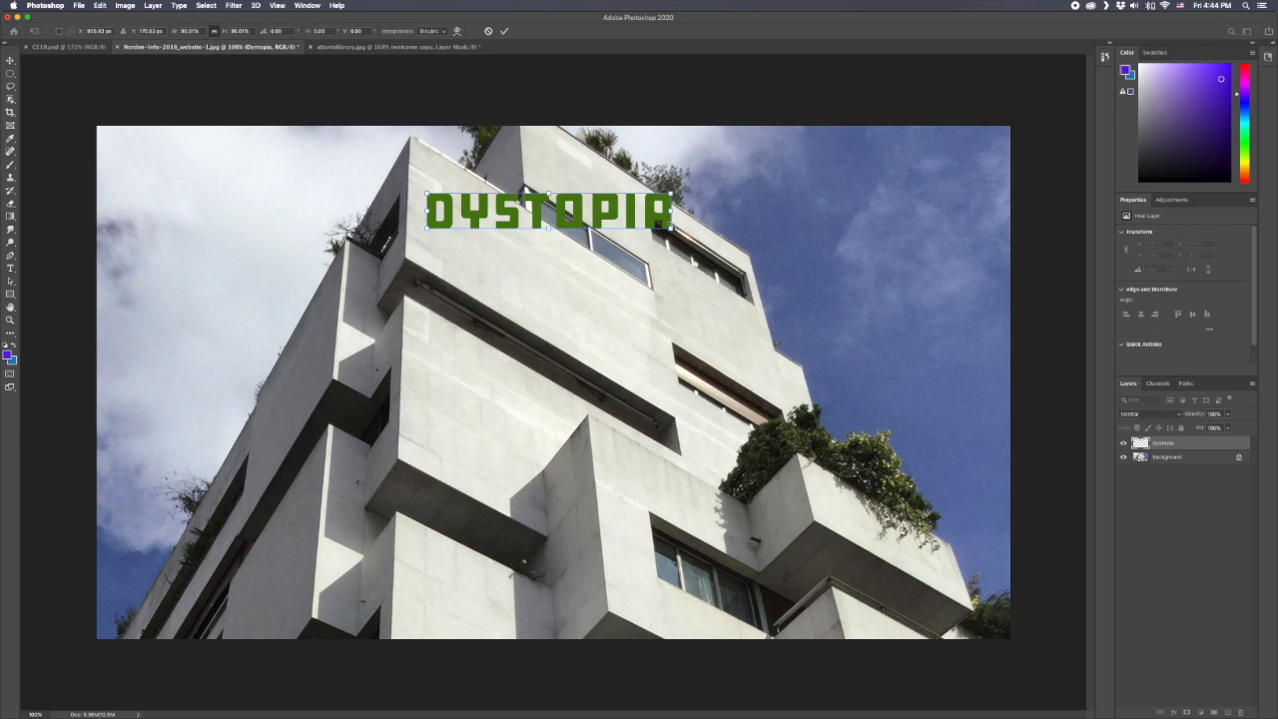
Skew the DYSTOPIA layer to slope parallel to the facade's long dark ledge and place it just above that ledge
{"action": "left_click", "coordinate": [125, 5]}
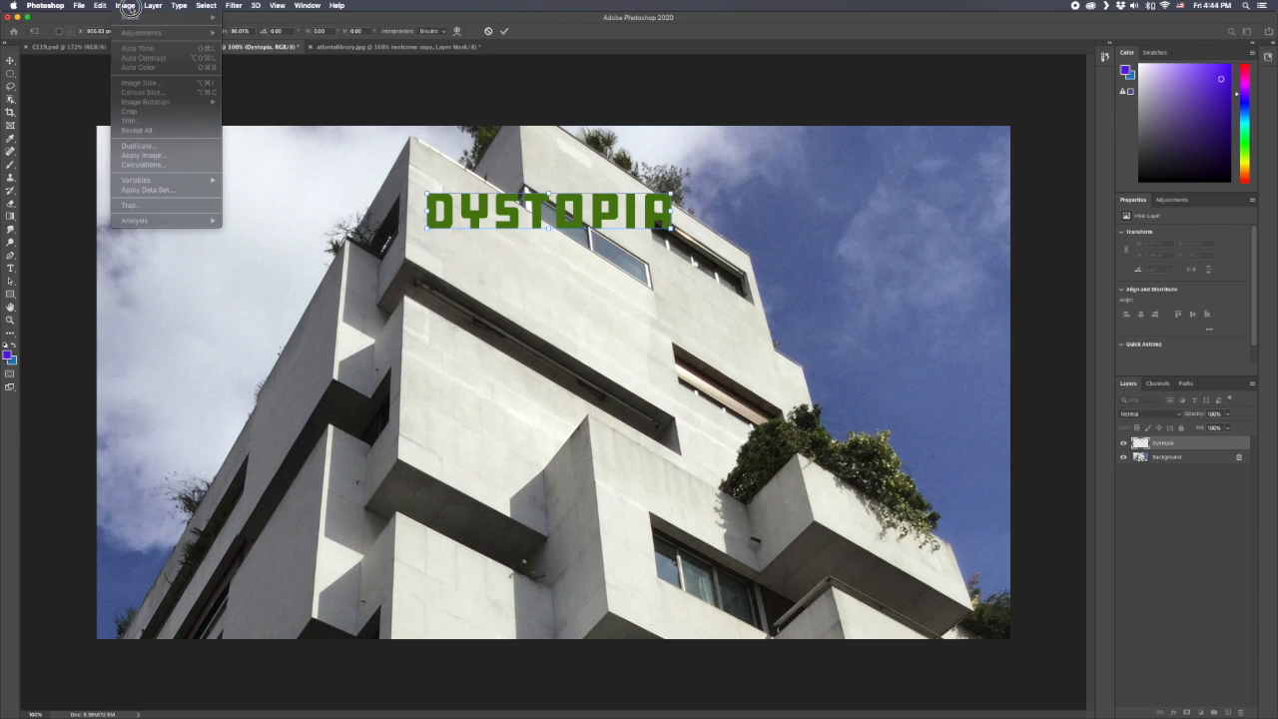
{"action": "left_click", "coordinate": [125, 5]}
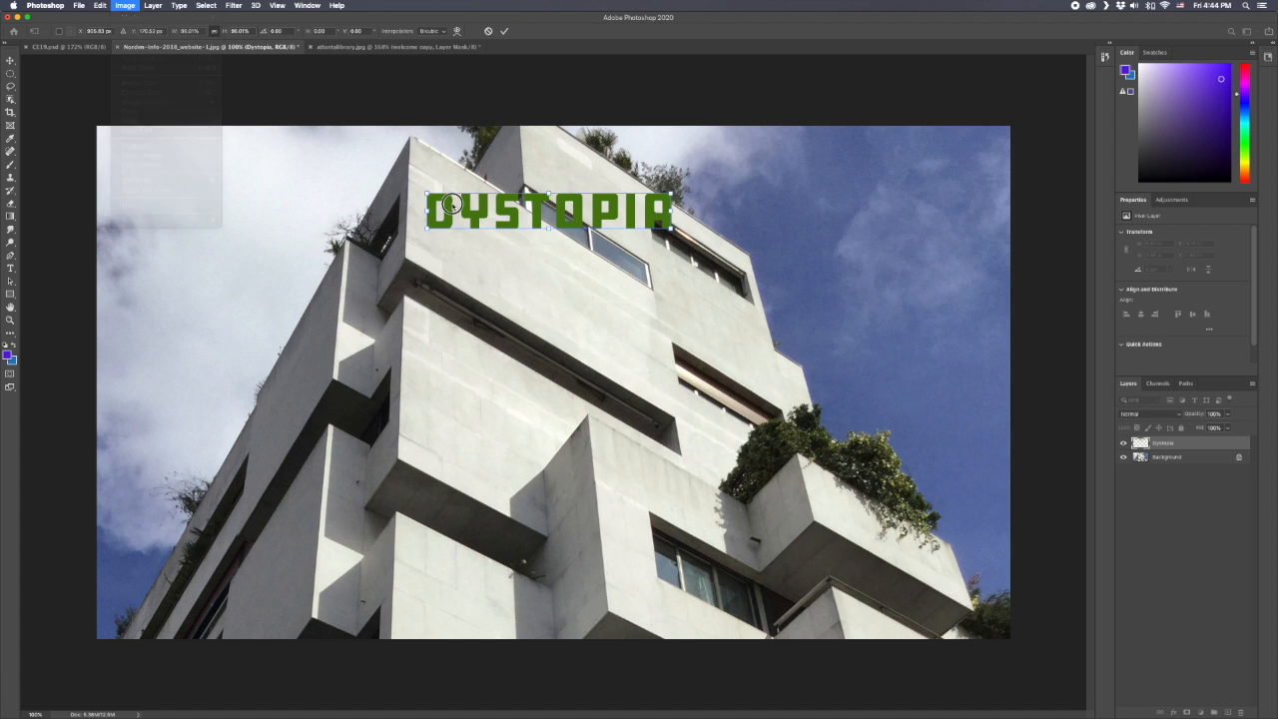
{"action": "left_click", "coordinate": [109, 5]}
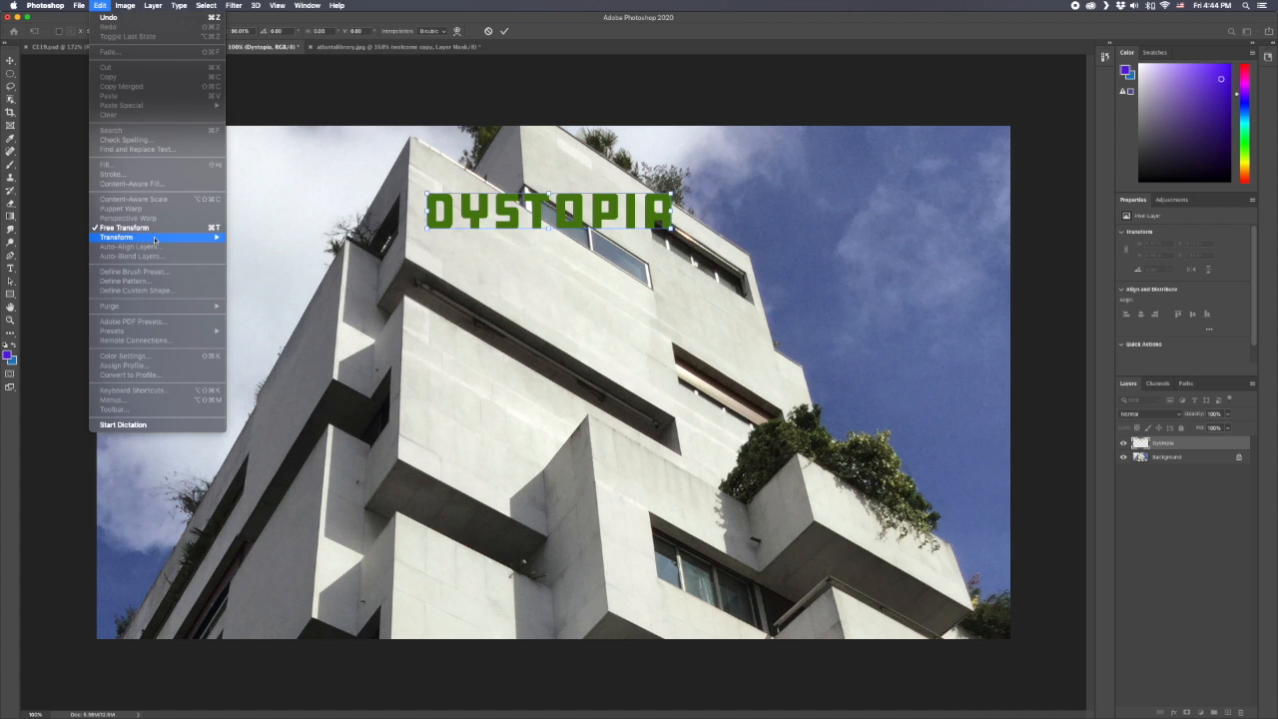
{"action": "mouse_move", "coordinate": [149, 236]}
{"action": "left_click", "coordinate": [299, 290]}
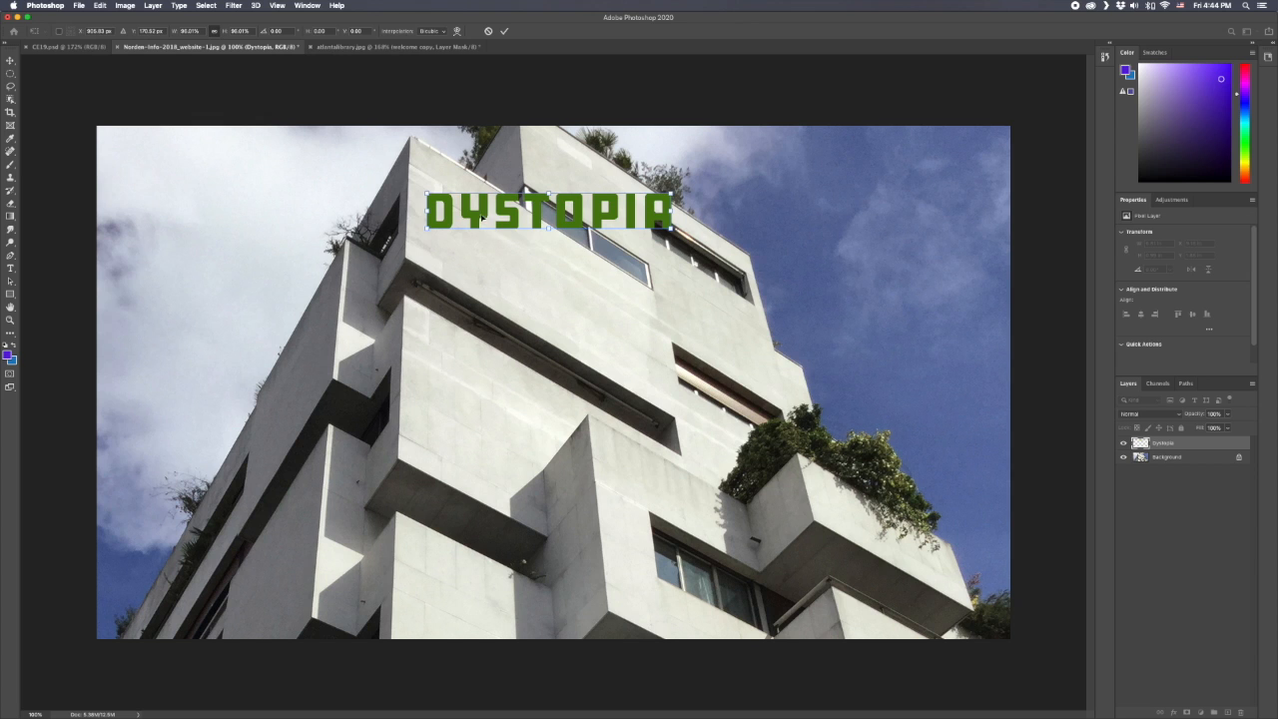
{"action": "left_click_drag", "start_coordinate": [483, 215], "coordinate": [476, 192]}
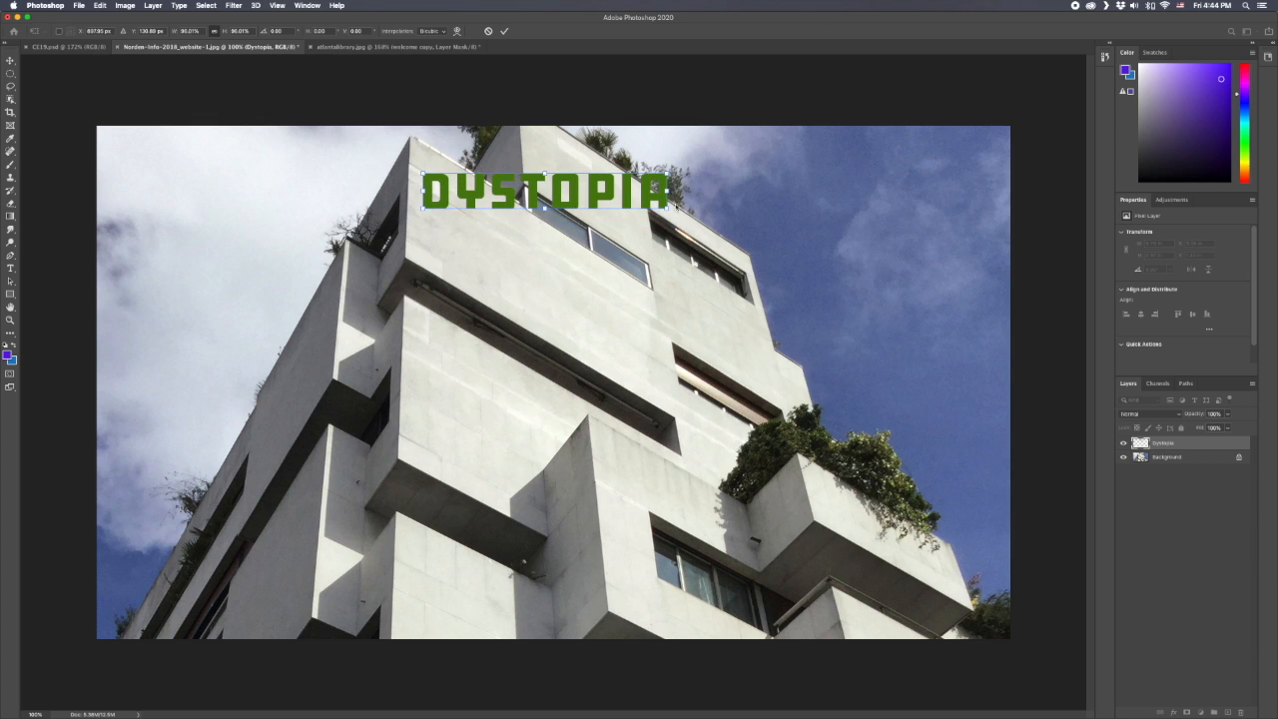
{"action": "left_click_drag", "start_coordinate": [676, 205], "coordinate": [650, 333]}
{"action": "left_click_drag", "start_coordinate": [465, 223], "coordinate": [461, 277]}
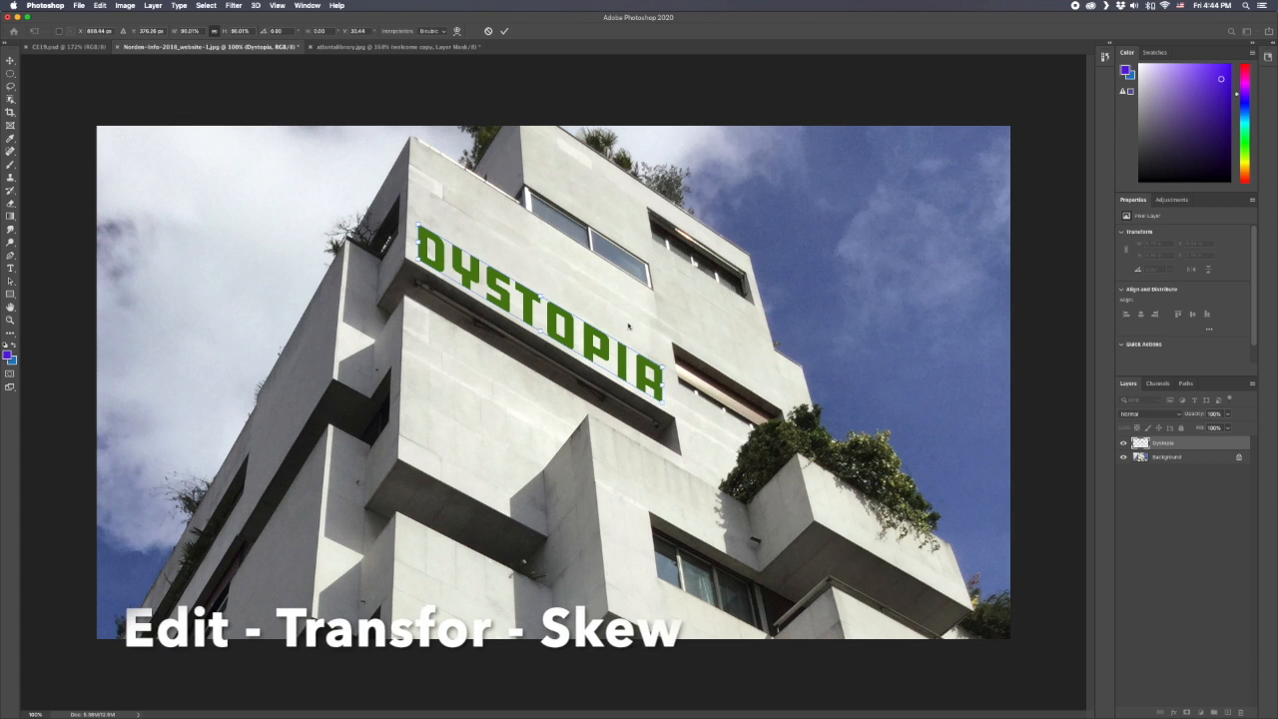
{"action": "left_click_drag", "start_coordinate": [683, 369], "coordinate": [664, 367]}
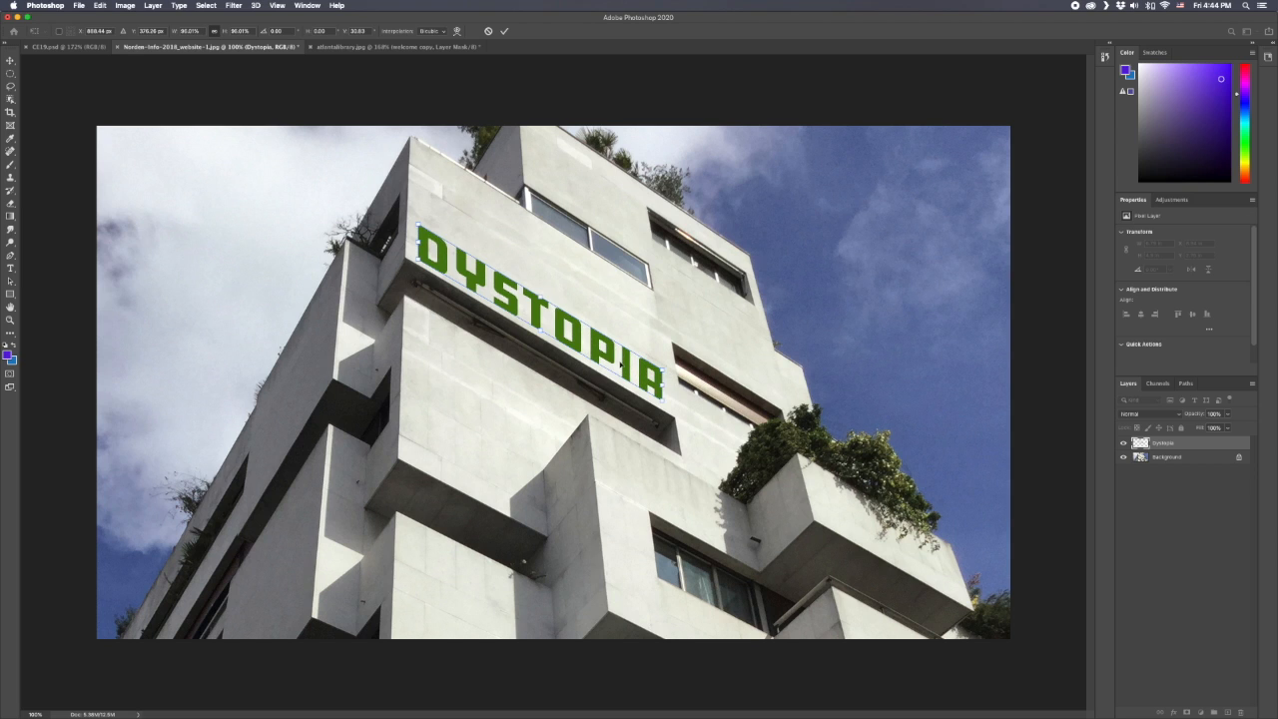
{"action": "key", "text": "Return"}
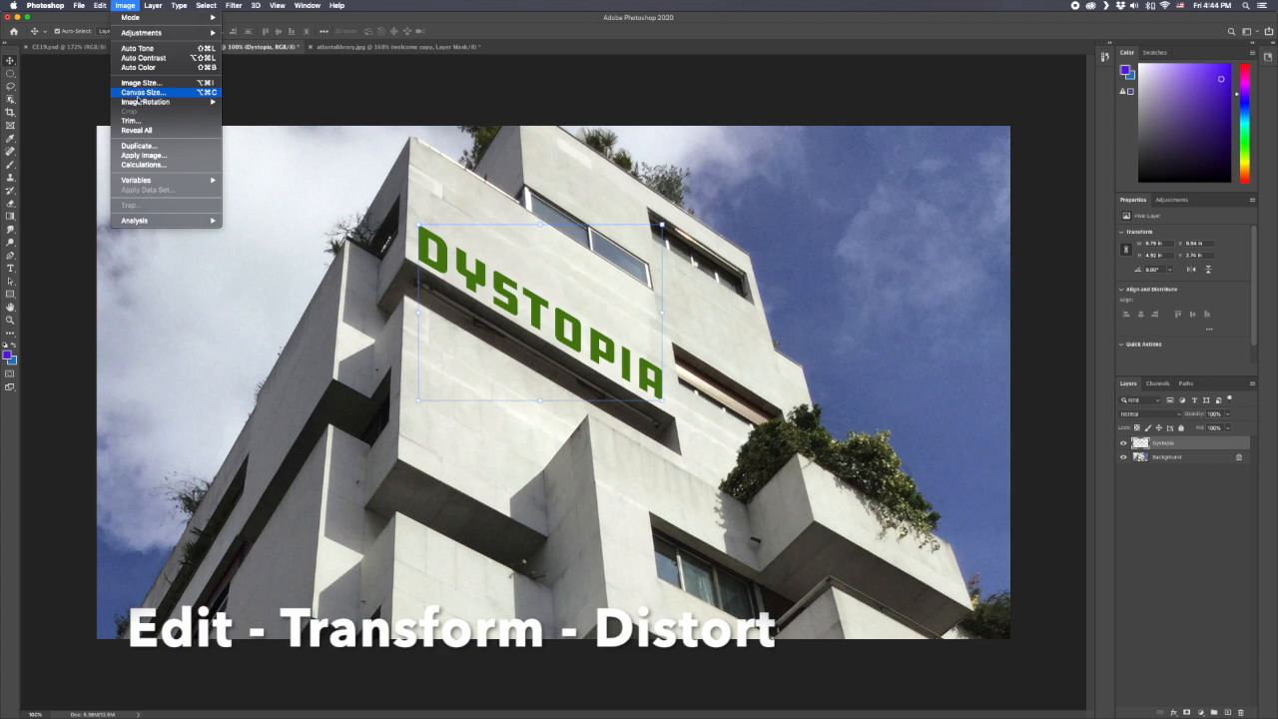
Distort the DYSTOPIA layer by pulling its upper-right corner slightly inward and down to match the facade's perspective, then deselect the layer
{"action": "mouse_move", "coordinate": [103, 6]}
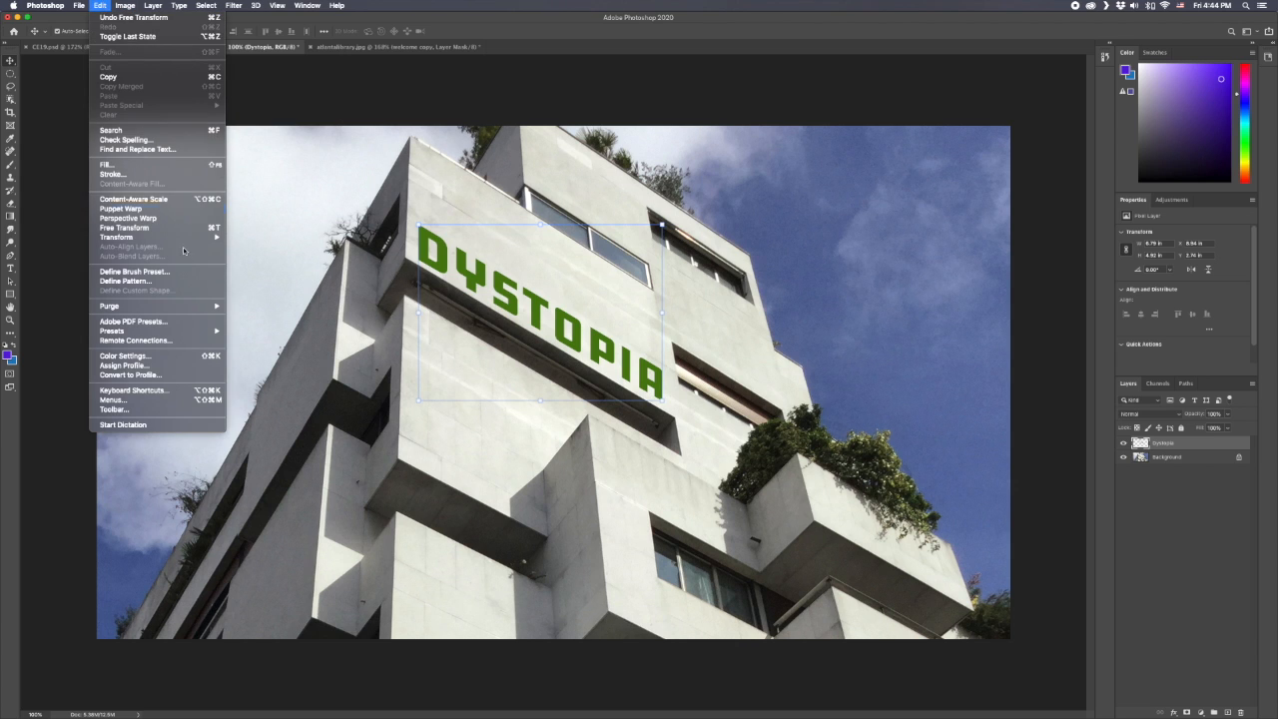
{"action": "mouse_move", "coordinate": [179, 237]}
{"action": "left_click", "coordinate": [273, 286]}
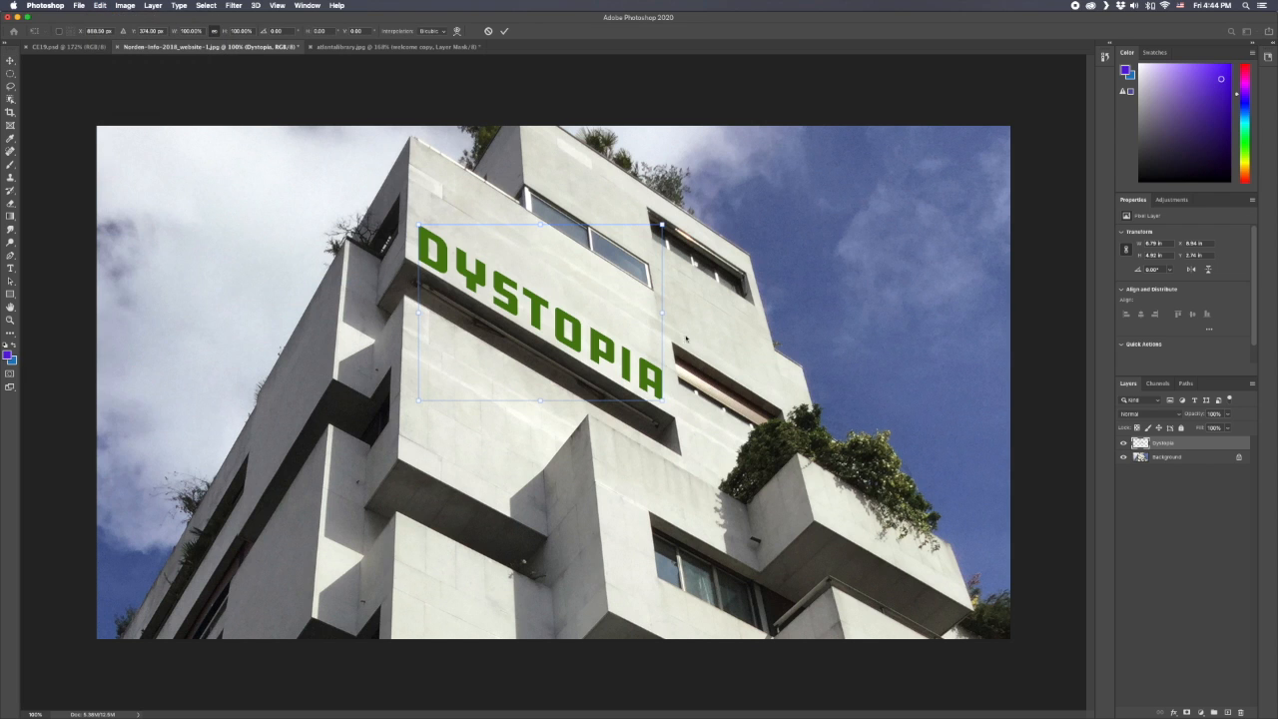
{"action": "mouse_move", "coordinate": [660, 227]}
{"action": "left_mouse_down"}
{"action": "mouse_move", "coordinate": [662, 212]}
{"action": "mouse_move", "coordinate": [644, 232]}
{"action": "left_mouse_up"}
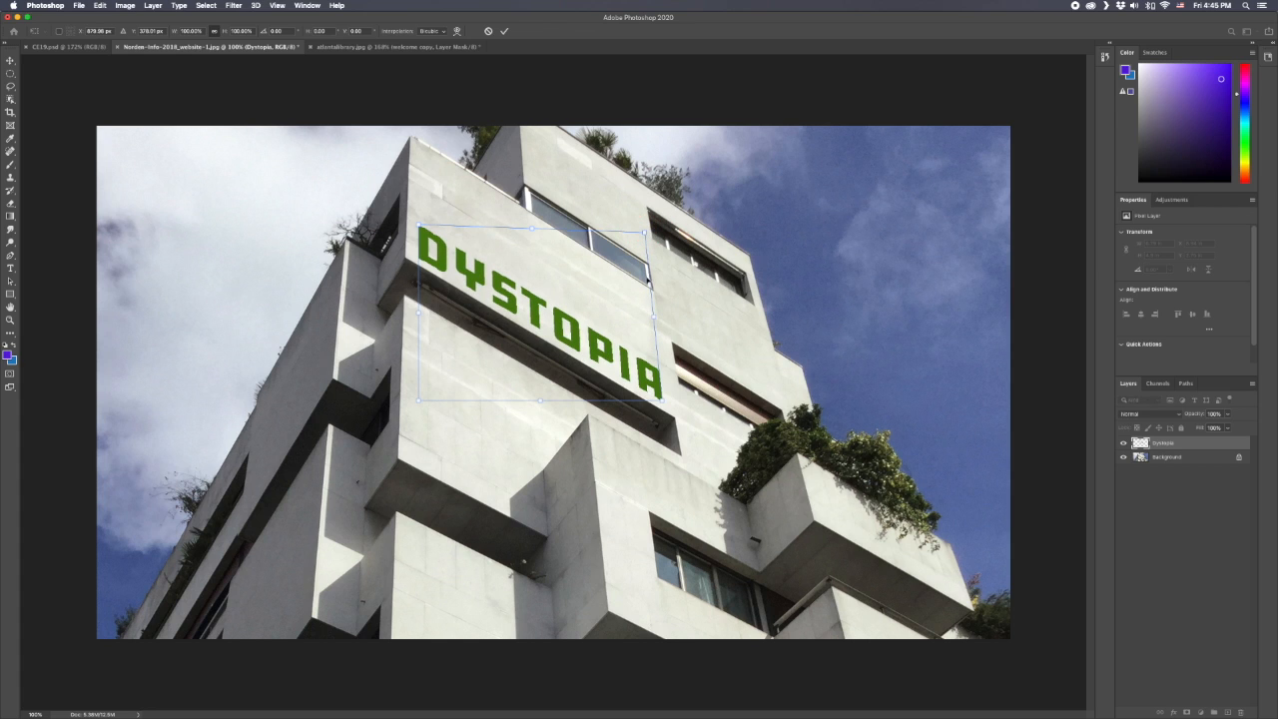
{"action": "left_click", "coordinate": [655, 404]}
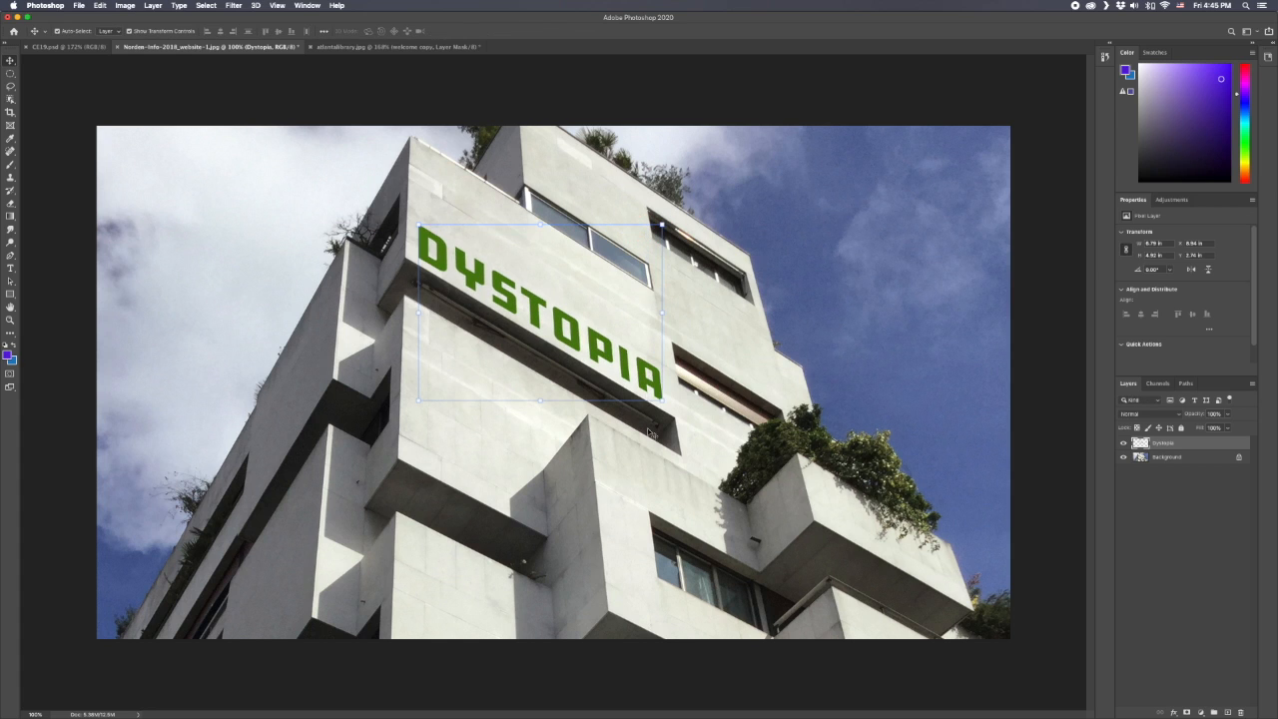
{"action": "left_click", "coordinate": [653, 429]}
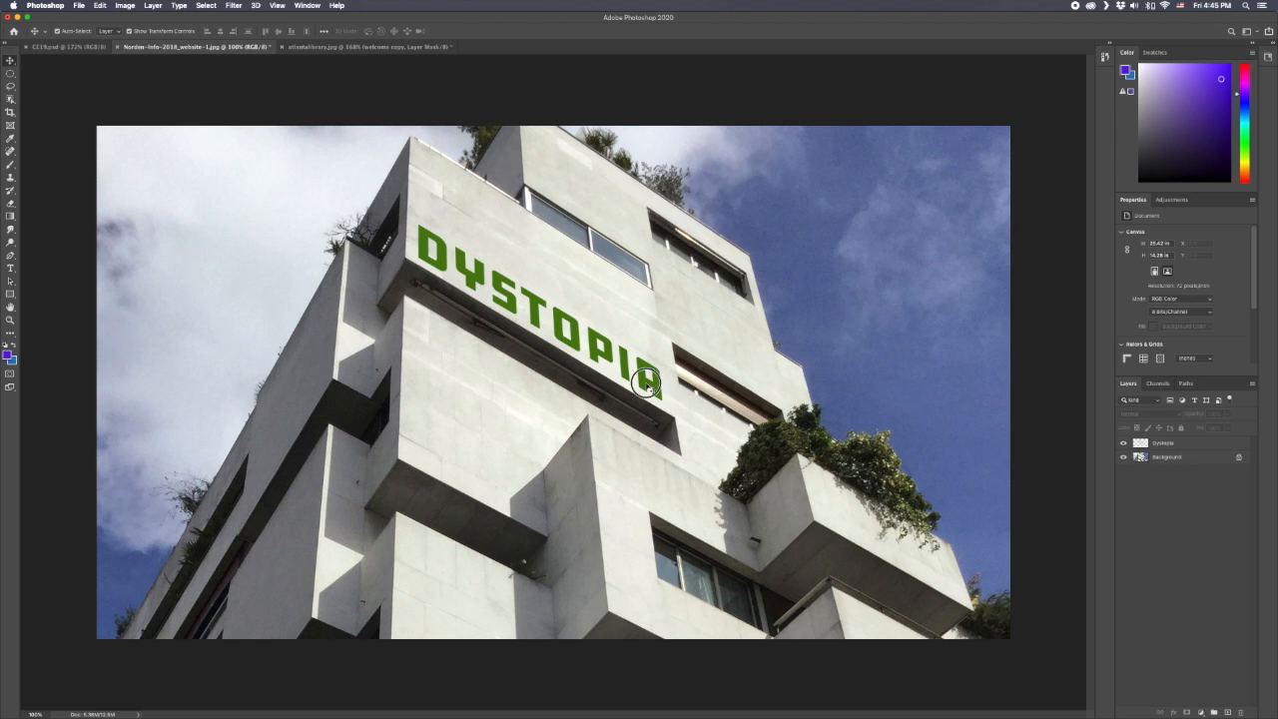
Duplicate the DYSTOPIA layer with the copy offset slightly up and to the right, and make the original layer beneath it active
{"action": "left_click", "coordinate": [653, 393]}
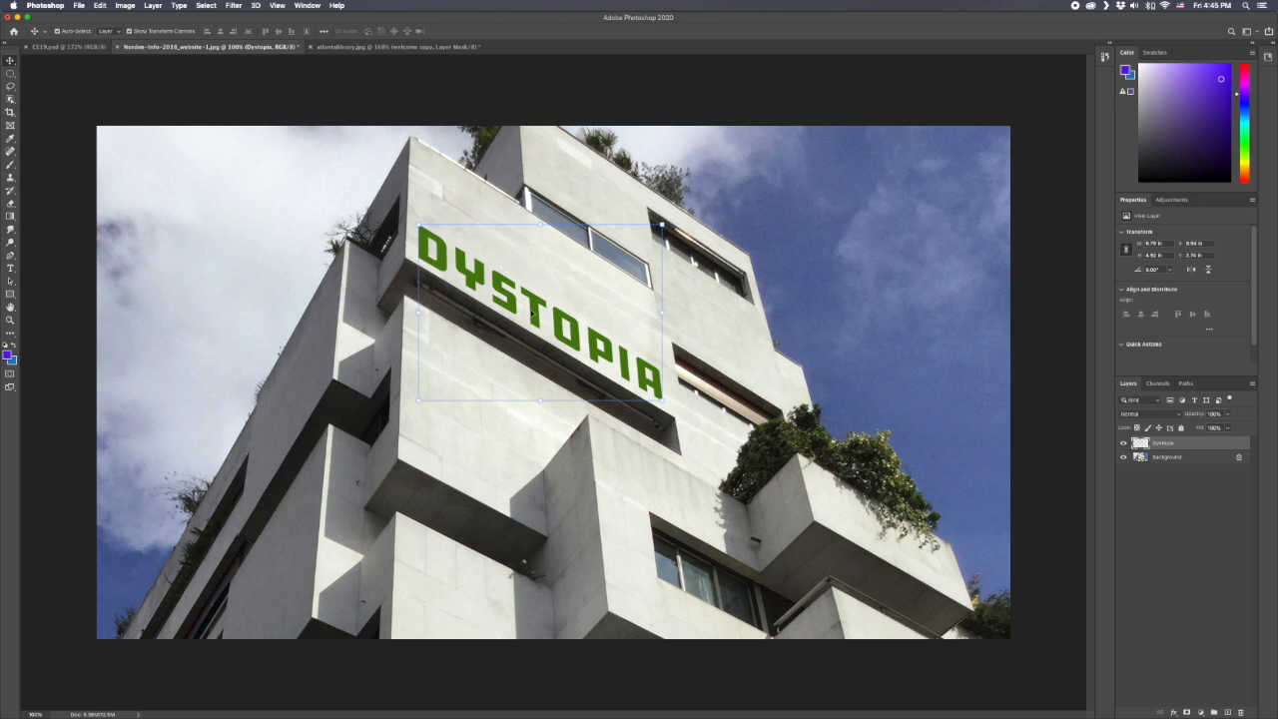
{"action": "scroll", "coordinate": [519, 288], "scroll_direction": "up", "scroll_amount": 5}
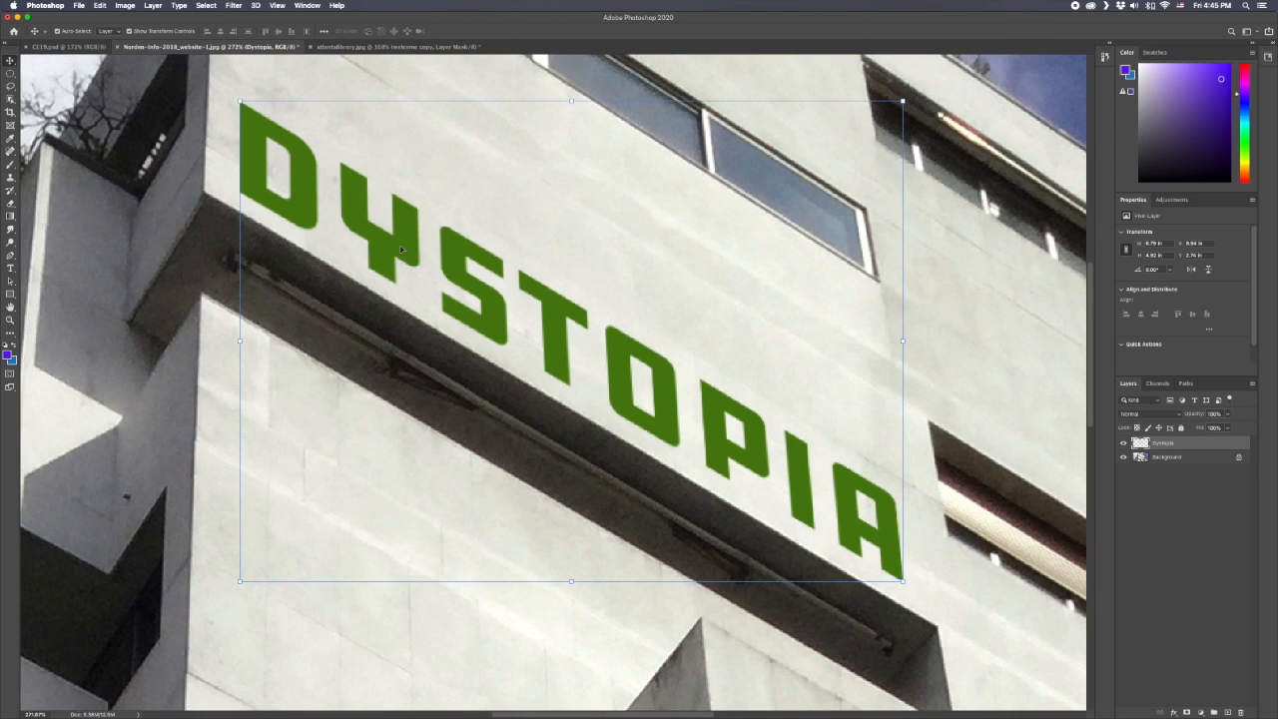
{"action": "left_click_drag", "start_coordinate": [402, 249], "coordinate": [411, 243]}
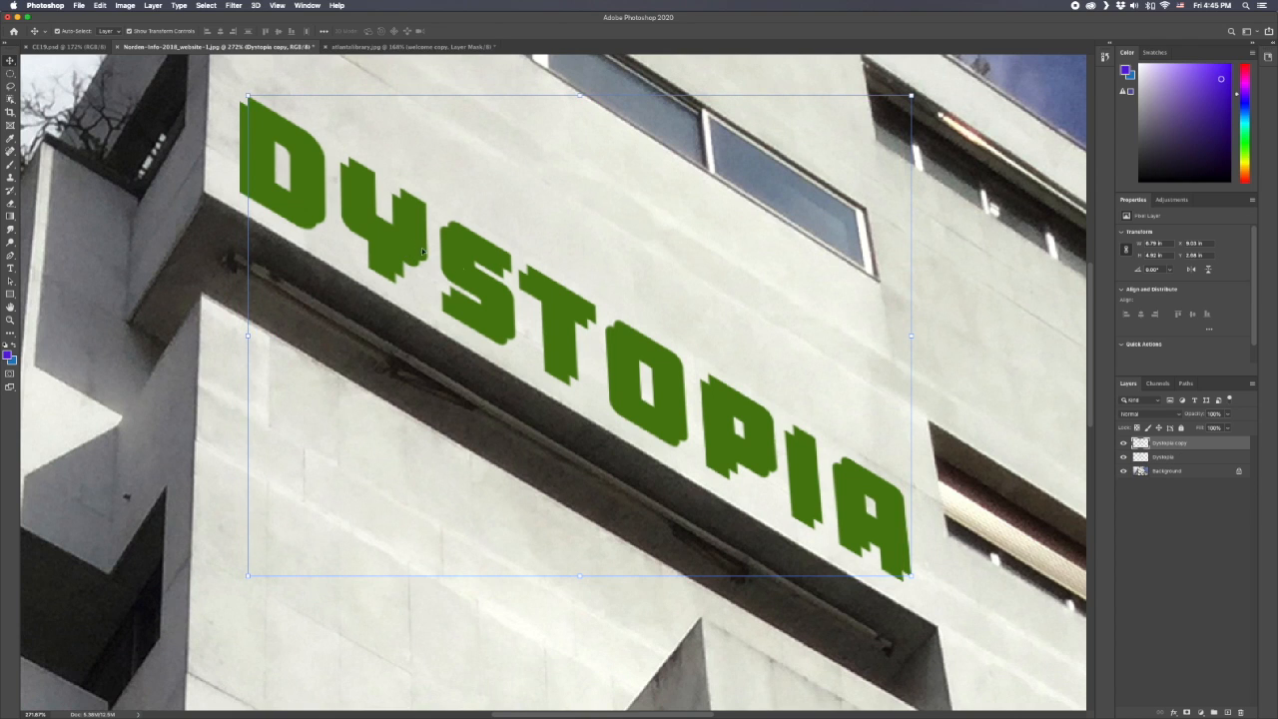
{"action": "left_click", "coordinate": [1181, 458]}
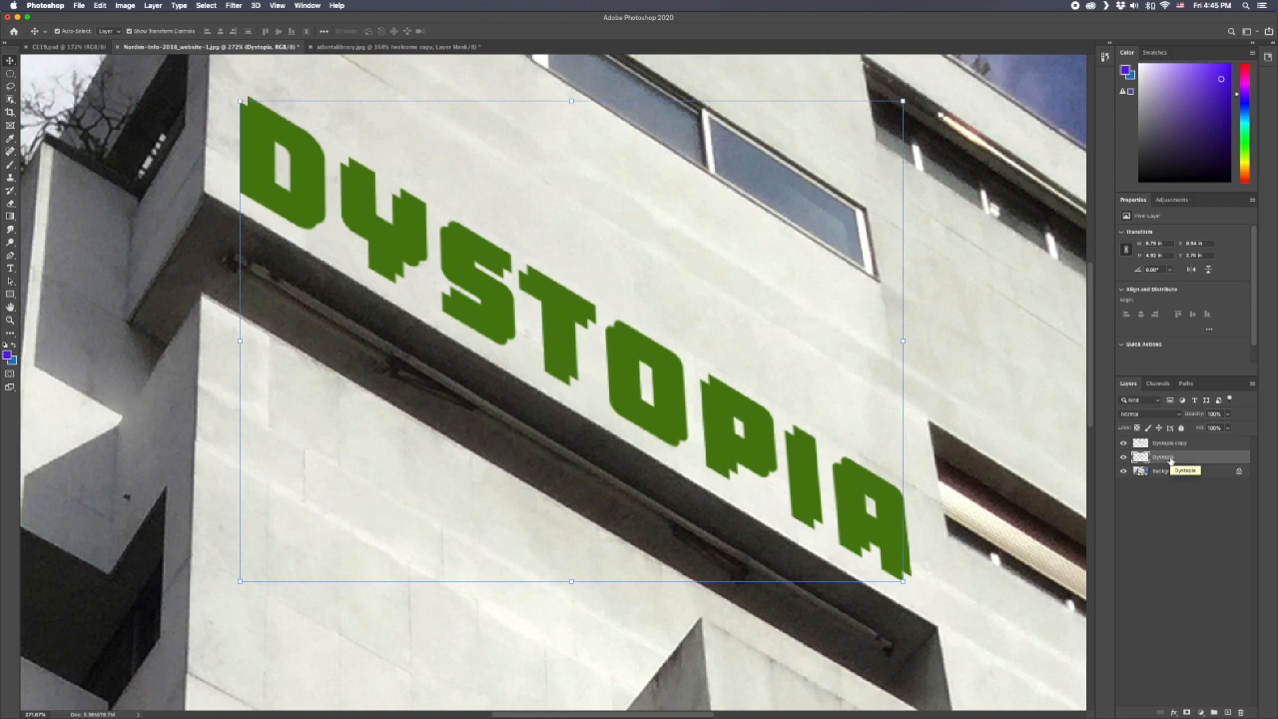
{"action": "left_click", "coordinate": [1203, 713]}
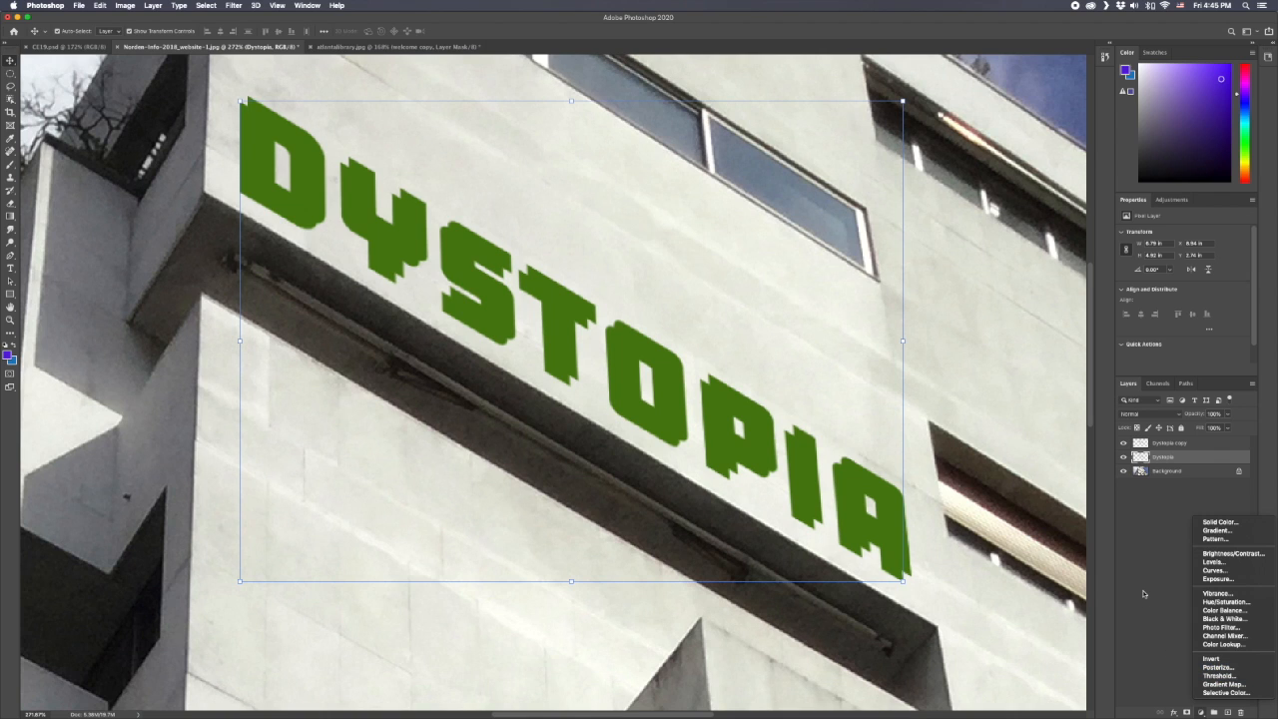
{"action": "left_click", "coordinate": [1219, 521]}
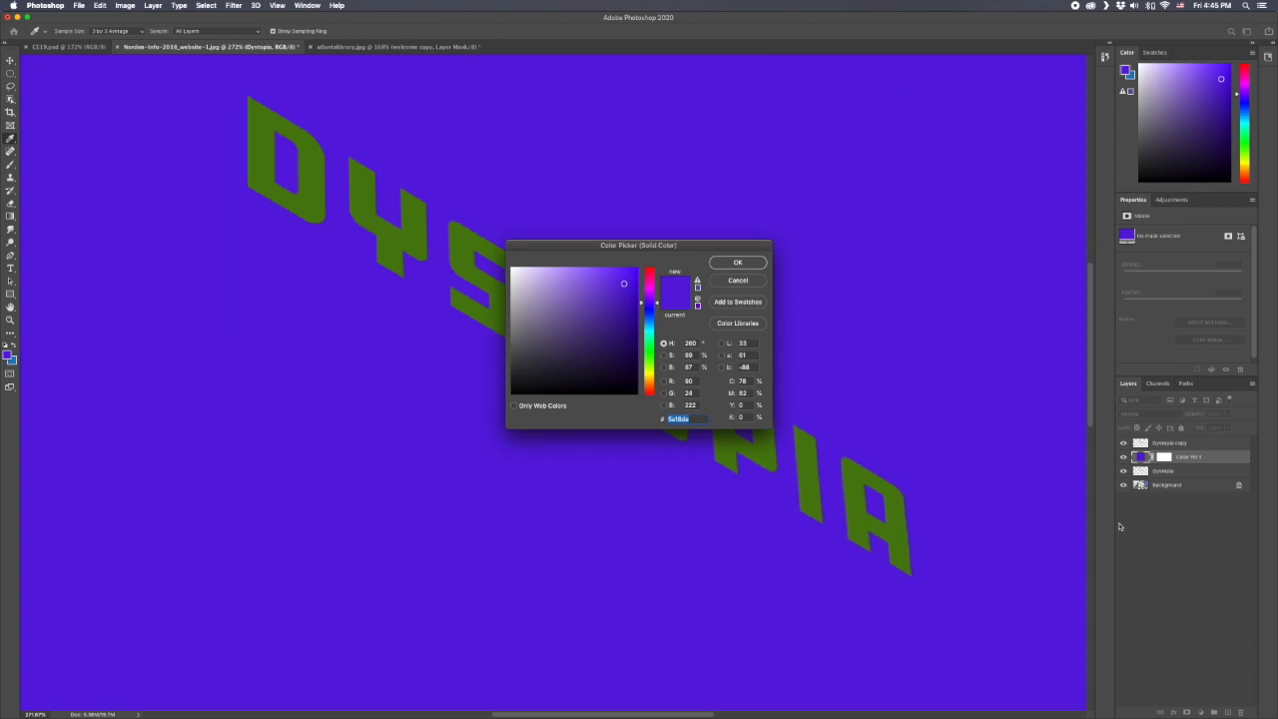
{"action": "left_click", "coordinate": [738, 282]}
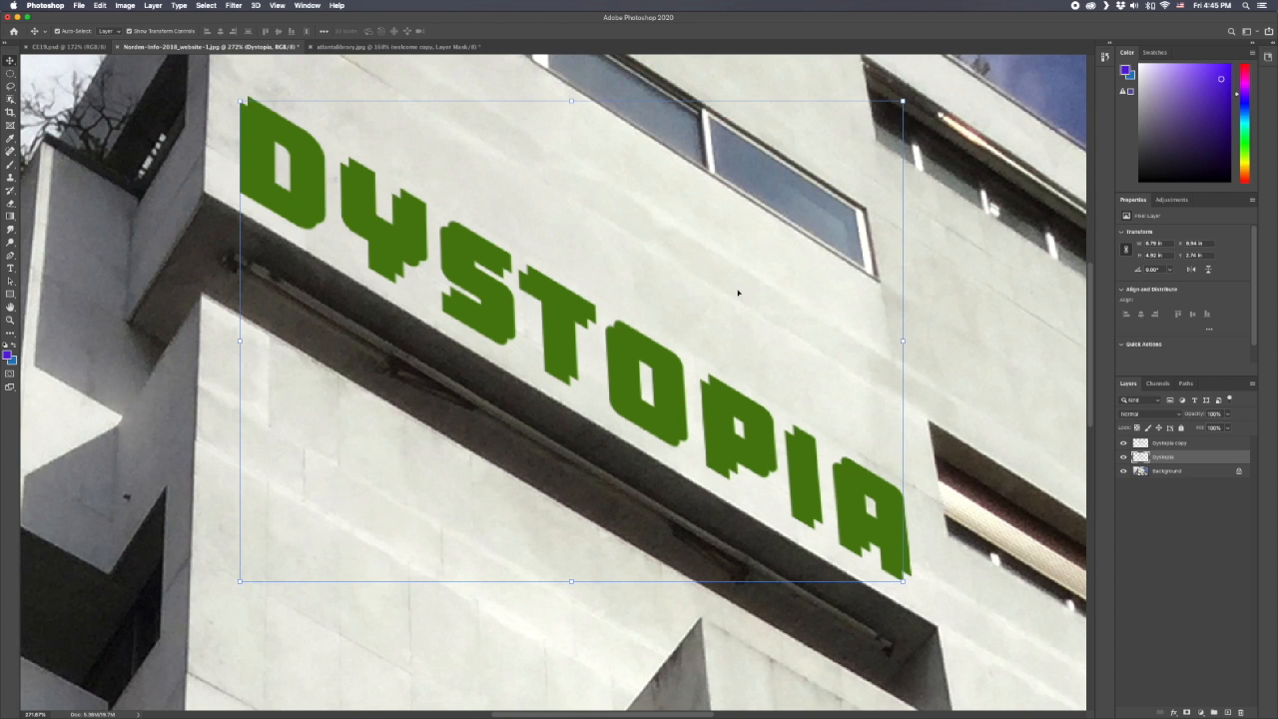
Load the original DYSTOPIA lettering as a selection, fill it with black as a shadow, and deselect
{"action": "left_click", "coordinate": [1141, 457], "text": "super"}
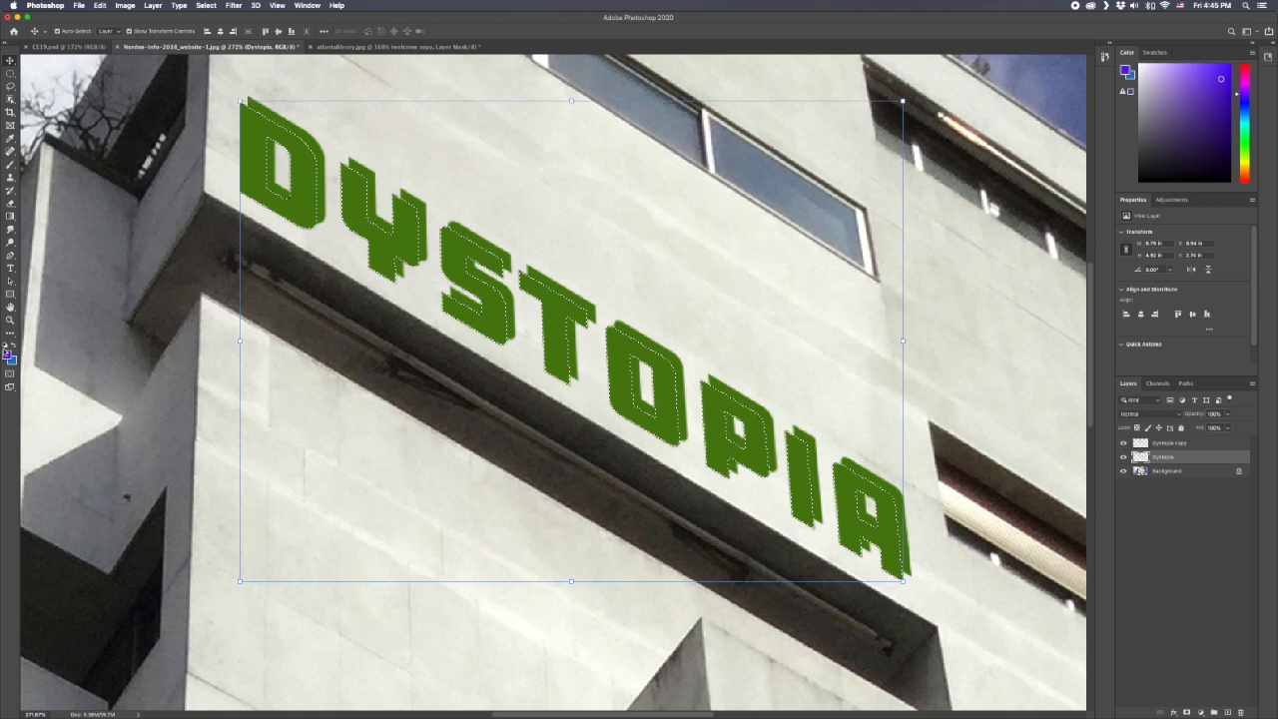
{"action": "key", "text": "d"}
{"action": "key", "text": "alt+BackSpace"}
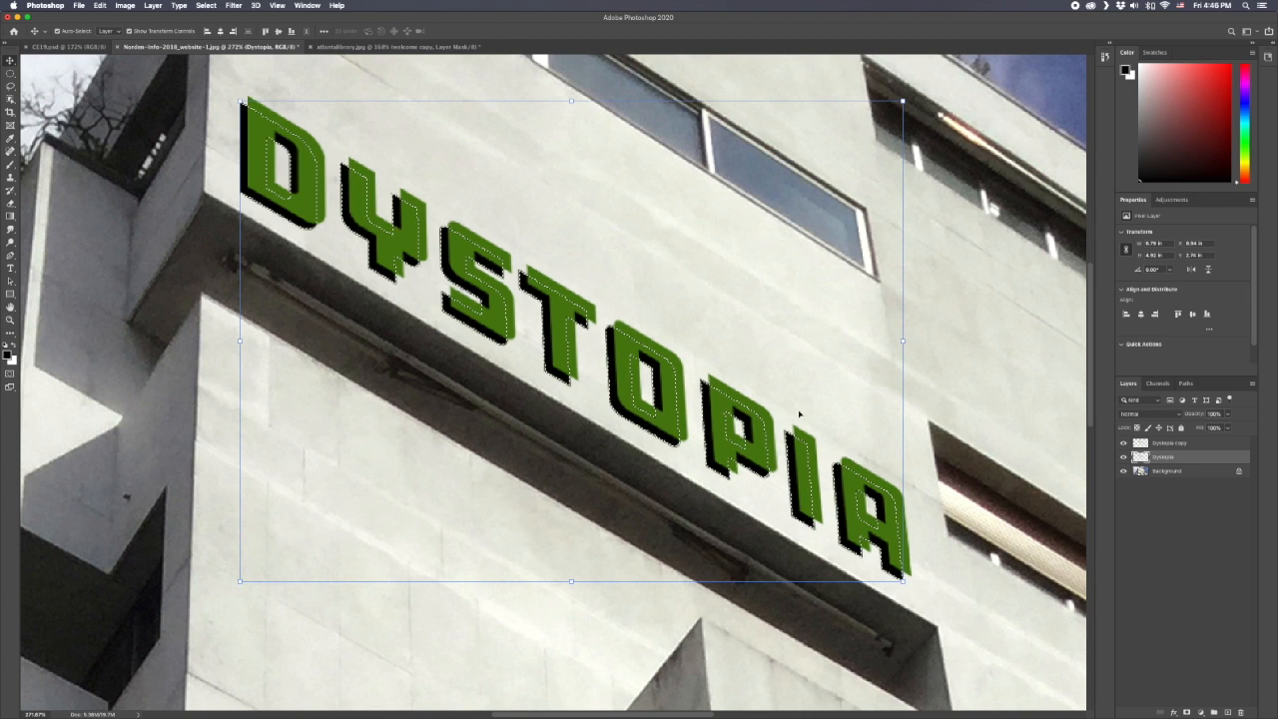
{"action": "key", "text": "super+d"}
Nudge the green DYSTOPIA copy left until its left edge lines up with the black lettering beneath it
{"action": "left_click", "coordinate": [1169, 445]}
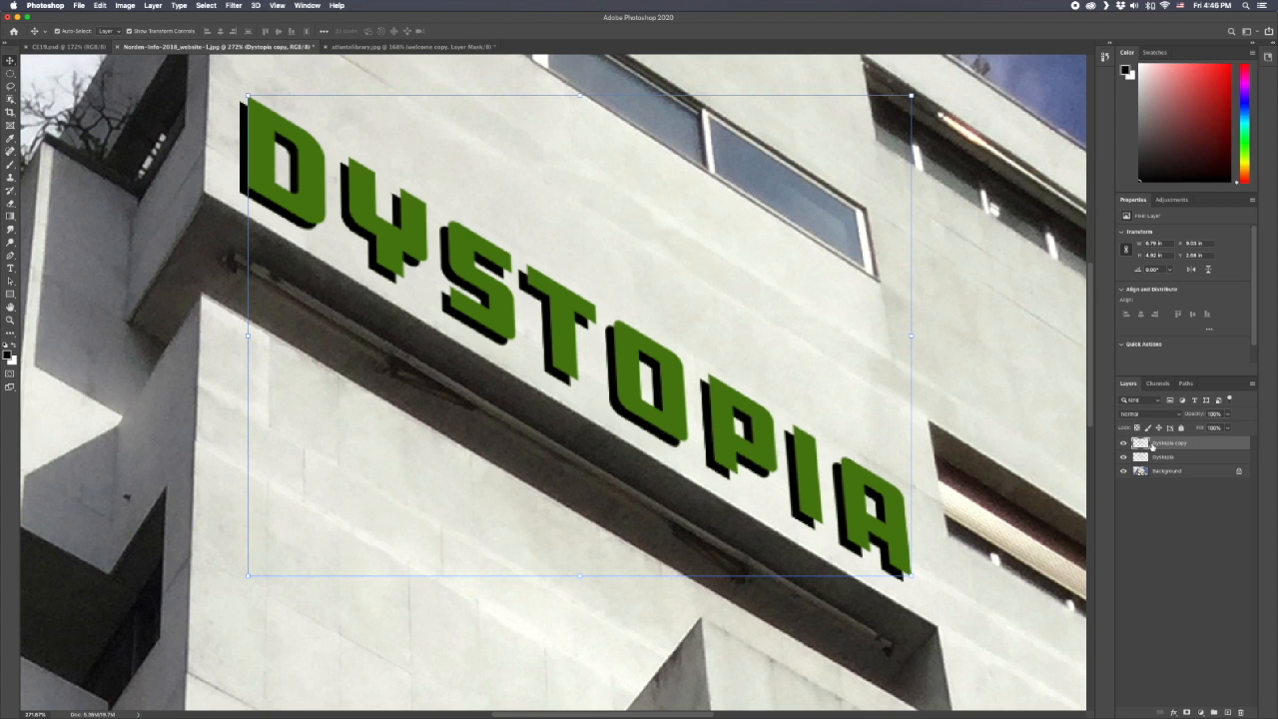
{"action": "key", "text": "Left"}
{"action": "key", "text": "Left"}
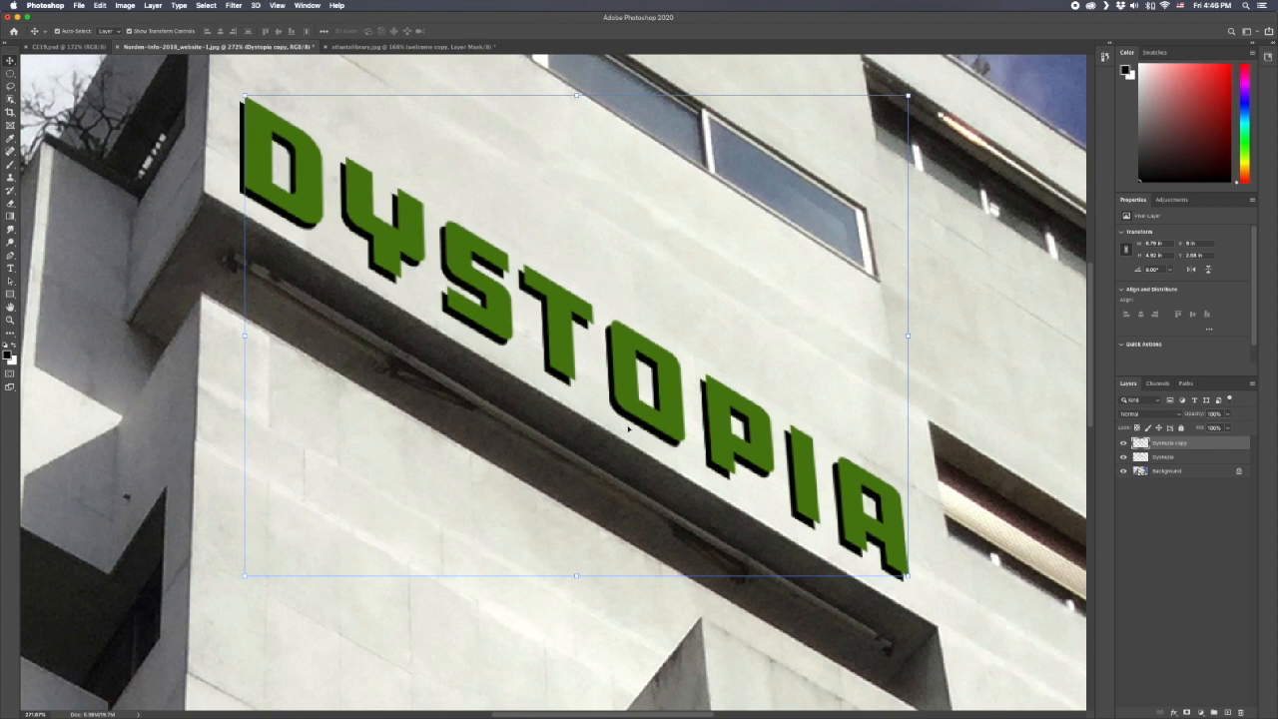
{"action": "key", "text": "Left"}
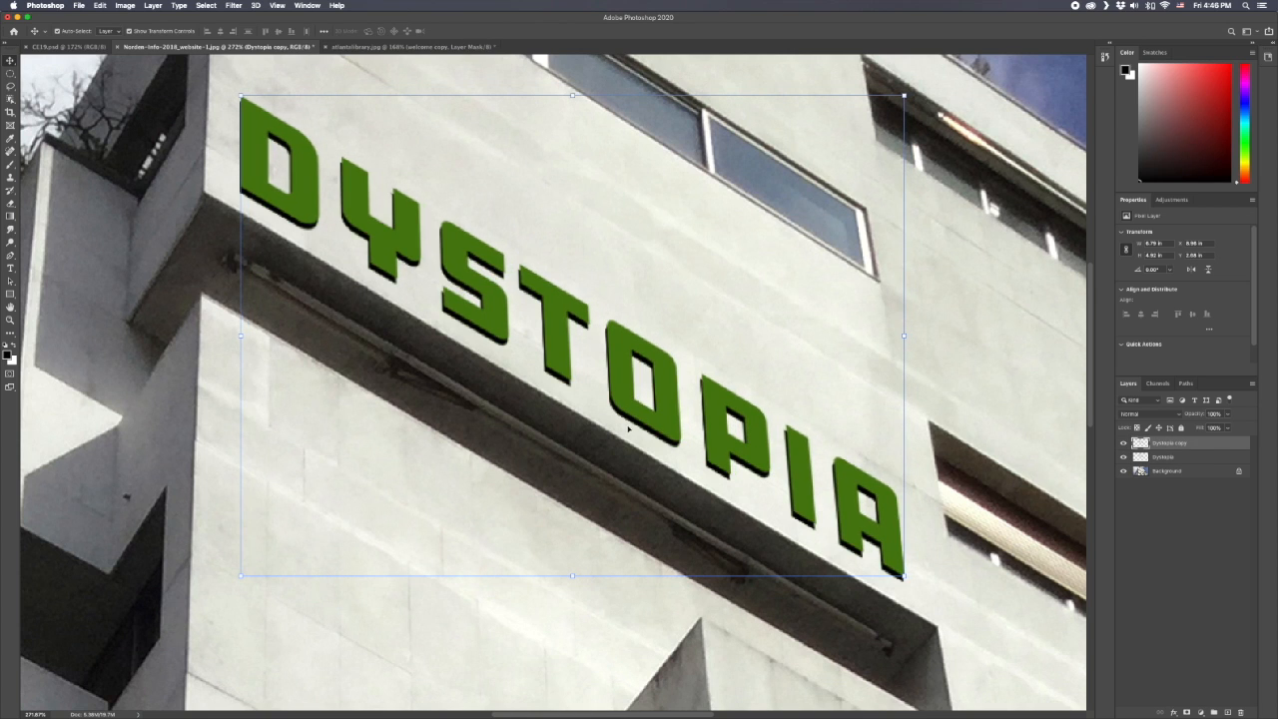
{"action": "key", "text": "super+0"}
{"action": "left_click", "coordinate": [679, 461]}
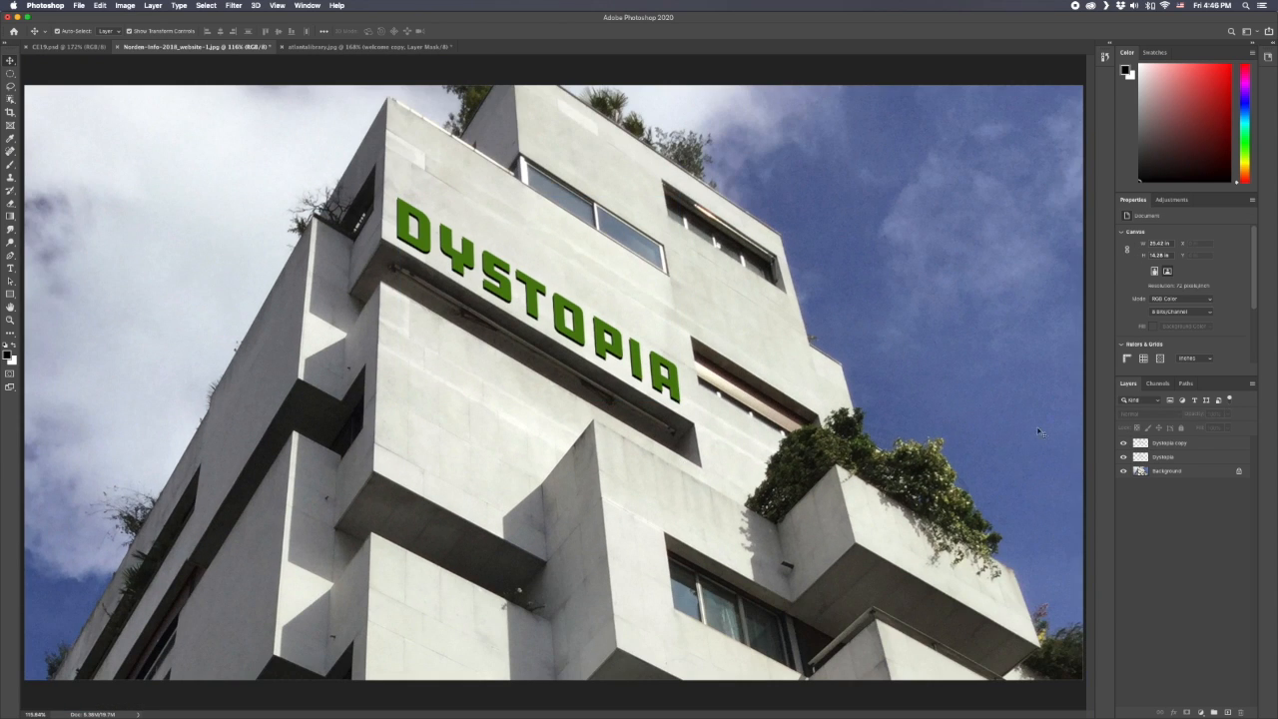
Merge the green DYSTOPIA copy down into the black Dystopia layer
{"action": "left_click", "coordinate": [1170, 444]}
{"action": "right_click", "coordinate": [1197, 447]}
{"action": "left_click", "coordinate": [1128, 582]}
Add a layer mask to the merged Dystopia layer and paint black with the textured brush across the letters to weather them
{"action": "scroll", "coordinate": [433, 279], "scroll_direction": "up", "scroll_amount": 5}
{"action": "scroll", "coordinate": [414, 379], "scroll_direction": "down", "scroll_amount": 2}
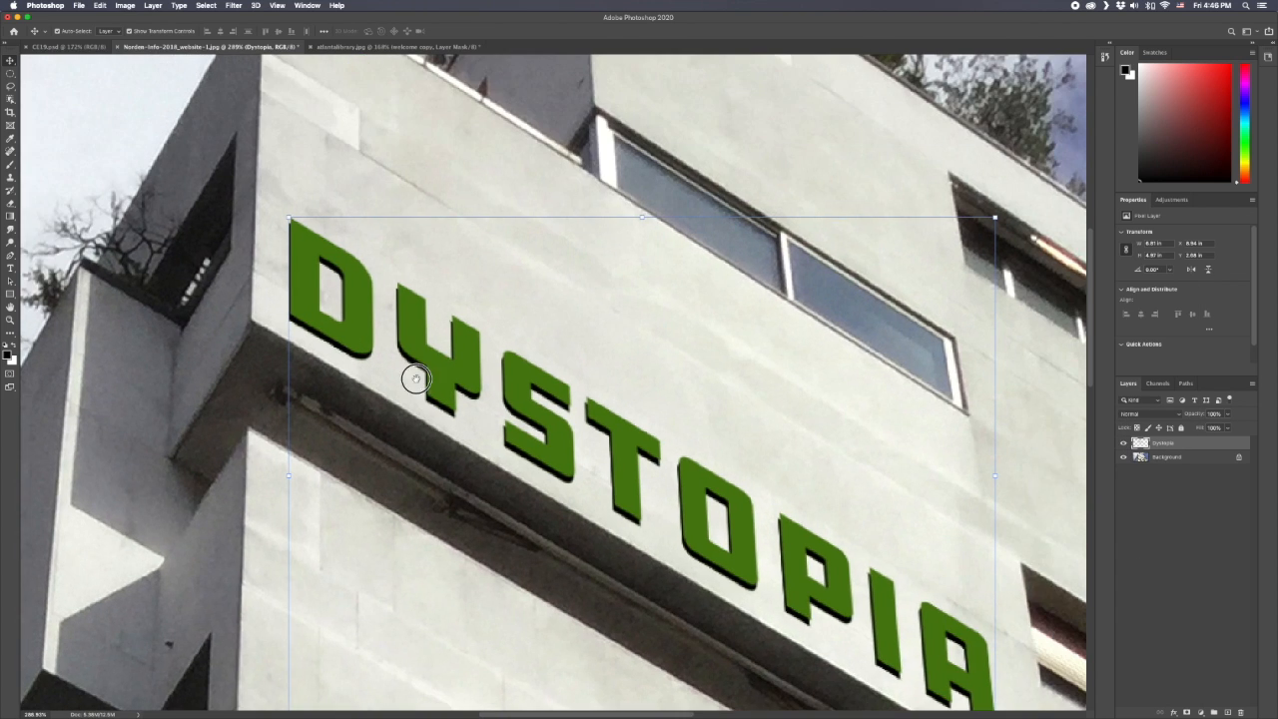
{"action": "left_click", "coordinate": [1185, 711]}
{"action": "key", "text": "b"}
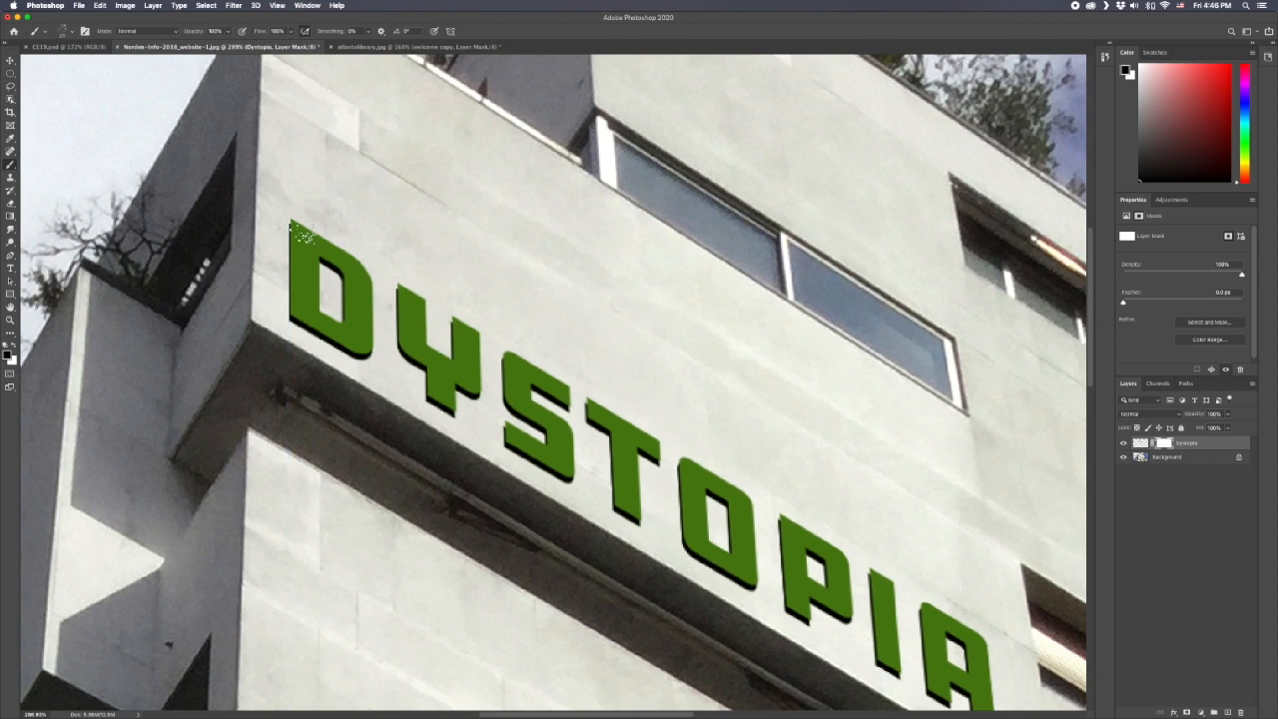
{"action": "mouse_move", "coordinate": [287, 216]}
{"action": "left_mouse_down"}
{"action": "mouse_move", "coordinate": [318, 253]}
{"action": "mouse_move", "coordinate": [299, 245]}
{"action": "mouse_move", "coordinate": [367, 291]}
{"action": "mouse_move", "coordinate": [359, 327]}
{"action": "mouse_move", "coordinate": [301, 268]}
{"action": "mouse_move", "coordinate": [287, 317]}
{"action": "mouse_move", "coordinate": [435, 332]}
{"action": "mouse_move", "coordinate": [419, 366]}
{"action": "mouse_move", "coordinate": [561, 426]}
{"action": "mouse_move", "coordinate": [591, 420]}
{"action": "mouse_move", "coordinate": [722, 500]}
{"action": "mouse_move", "coordinate": [717, 529]}
{"action": "mouse_move", "coordinate": [749, 526]}
{"action": "mouse_move", "coordinate": [856, 567]}
{"action": "mouse_move", "coordinate": [684, 388]}
{"action": "mouse_move", "coordinate": [615, 341]}
{"action": "mouse_move", "coordinate": [738, 391]}
{"action": "mouse_move", "coordinate": [763, 468]}
{"action": "mouse_move", "coordinate": [768, 400]}
{"action": "mouse_move", "coordinate": [799, 507]}
{"action": "mouse_move", "coordinate": [414, 296]}
{"action": "mouse_move", "coordinate": [419, 337]}
{"action": "mouse_move", "coordinate": [351, 297]}
{"action": "left_mouse_up"}
{"action": "scroll", "coordinate": [531, 336], "scroll_direction": "down", "scroll_amount": 5}
{"action": "scroll", "coordinate": [531, 336], "scroll_direction": "up", "scroll_amount": 2}
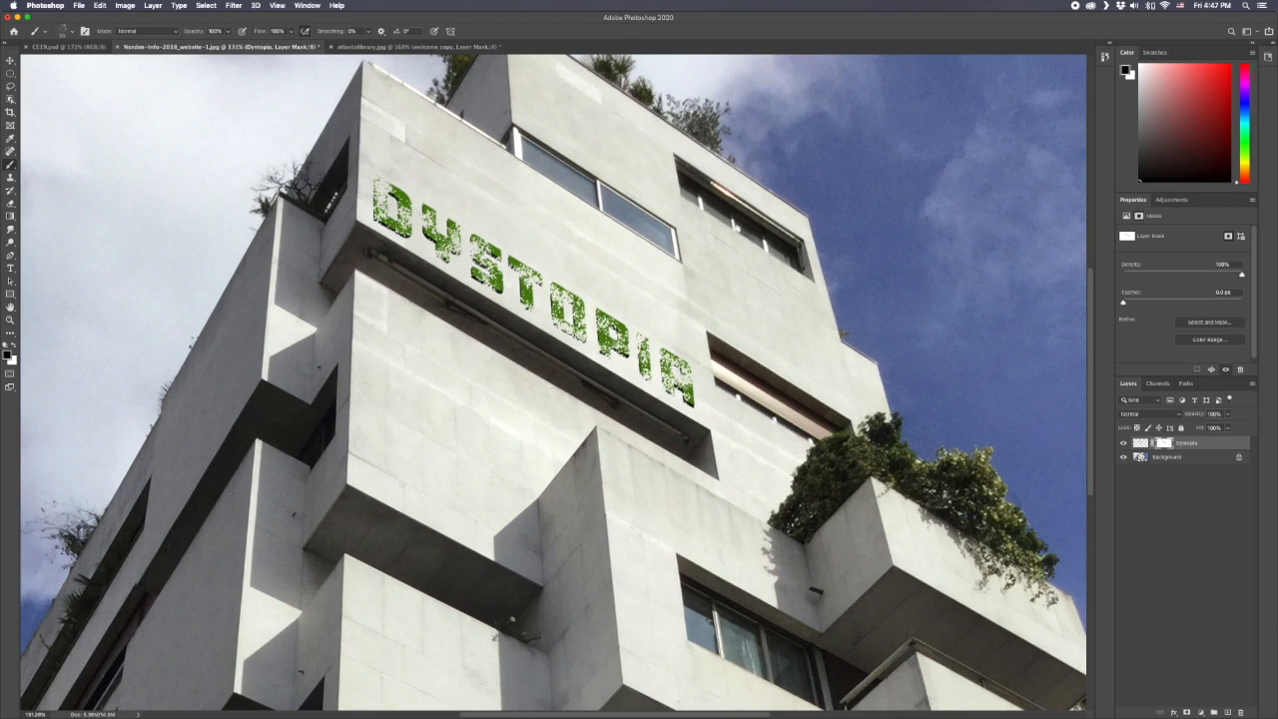
Paint white on the Dystopia layer mask over the middle letters to restore some of the worn paint
{"action": "key", "text": "x"}
{"action": "mouse_move", "coordinate": [489, 263]}
{"action": "left_mouse_down"}
{"action": "mouse_move", "coordinate": [478, 250]}
{"action": "mouse_move", "coordinate": [564, 322]}
{"action": "mouse_move", "coordinate": [622, 339]}
{"action": "left_mouse_up"}
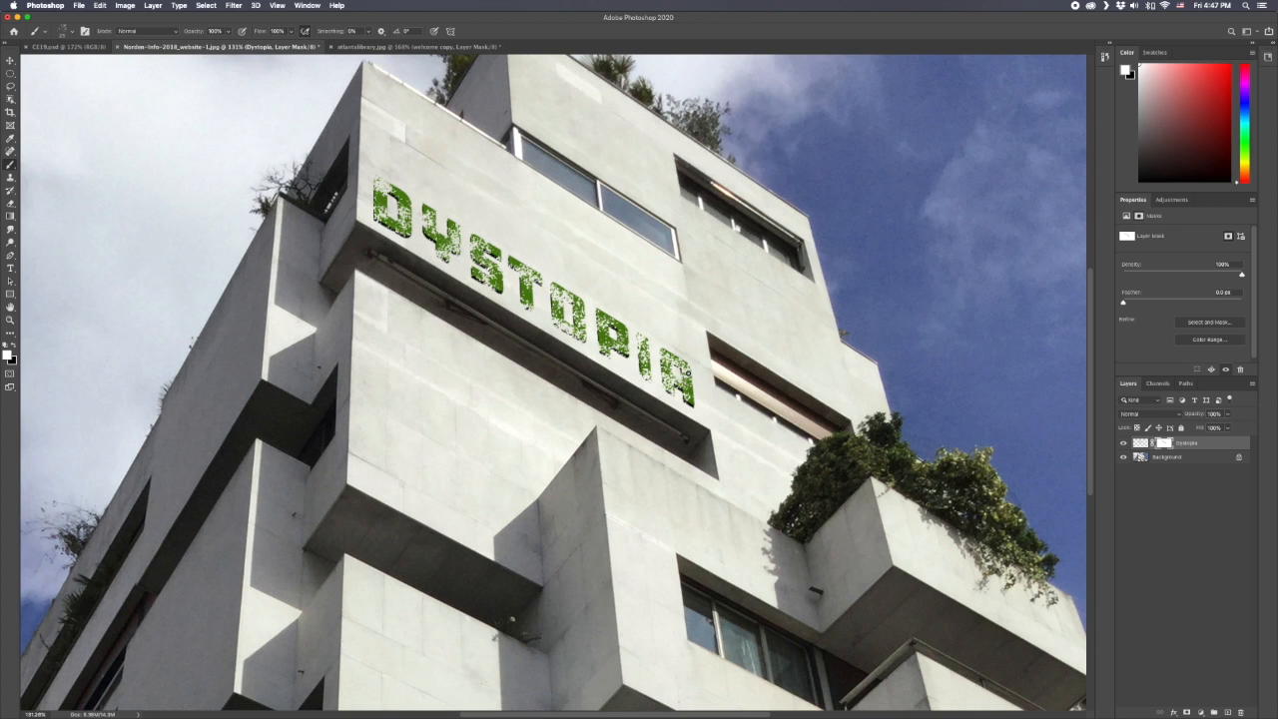
{"action": "scroll", "coordinate": [707, 355], "scroll_direction": "down", "scroll_amount": 2}
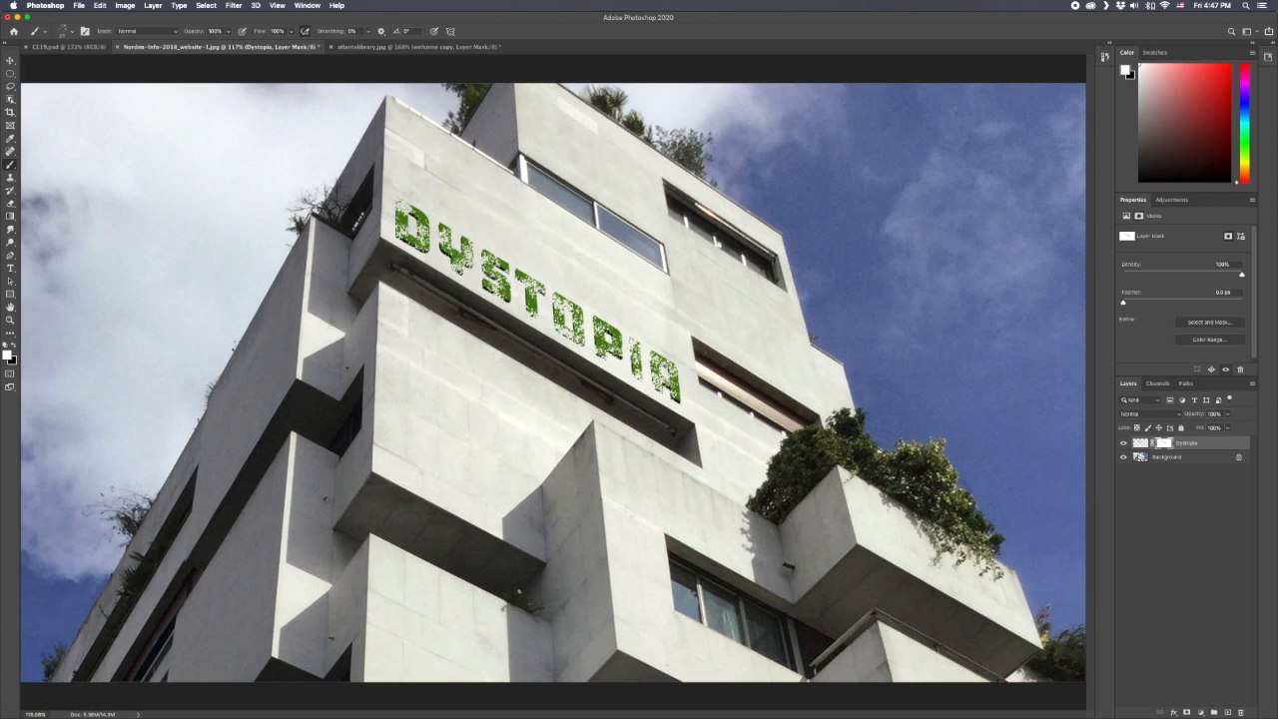